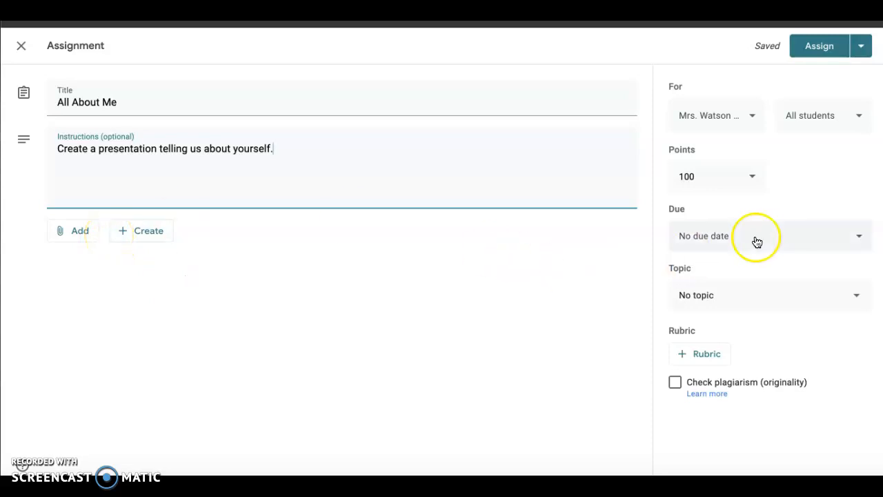
Step: File the assignment under the Example topic and start creating a new rubric for it
{"action": "left_click", "coordinate": [690, 293]}
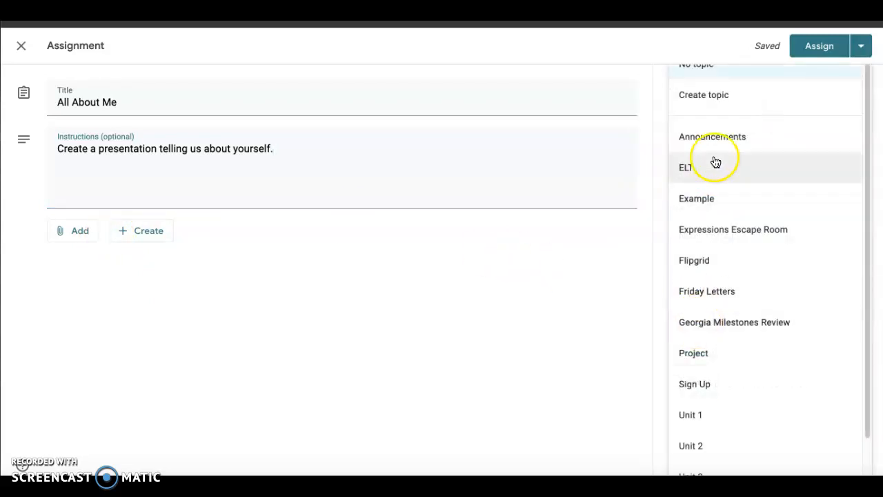
{"action": "left_click", "coordinate": [707, 197]}
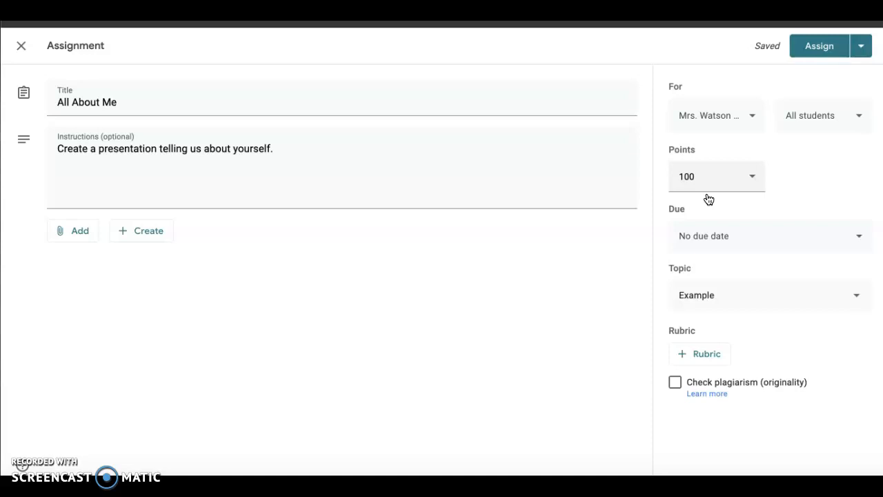
{"action": "left_click", "coordinate": [704, 356]}
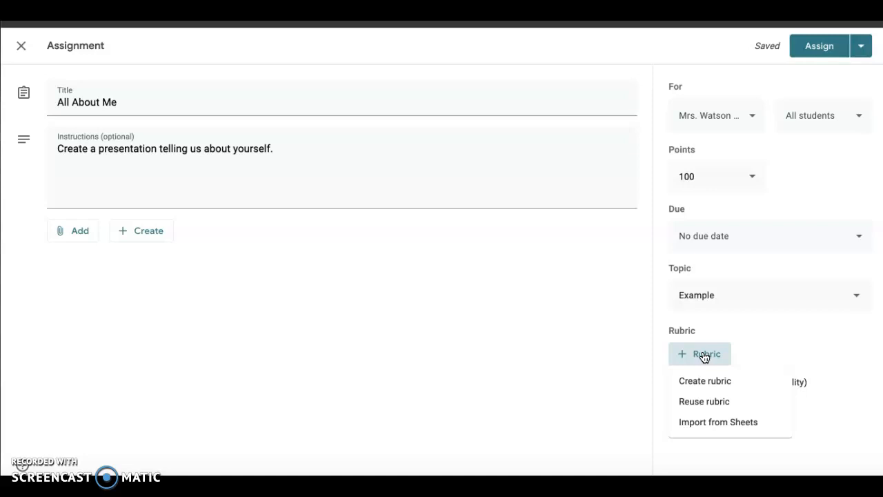
{"action": "left_click", "coordinate": [705, 388]}
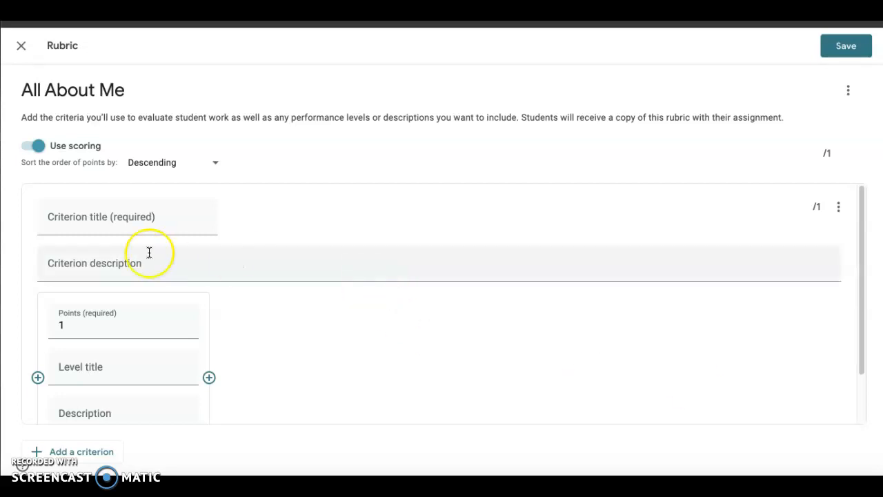
Step: Title the first rubric criterion "Originality" and set its first level to 4 points
{"action": "left_click", "coordinate": [125, 224]}
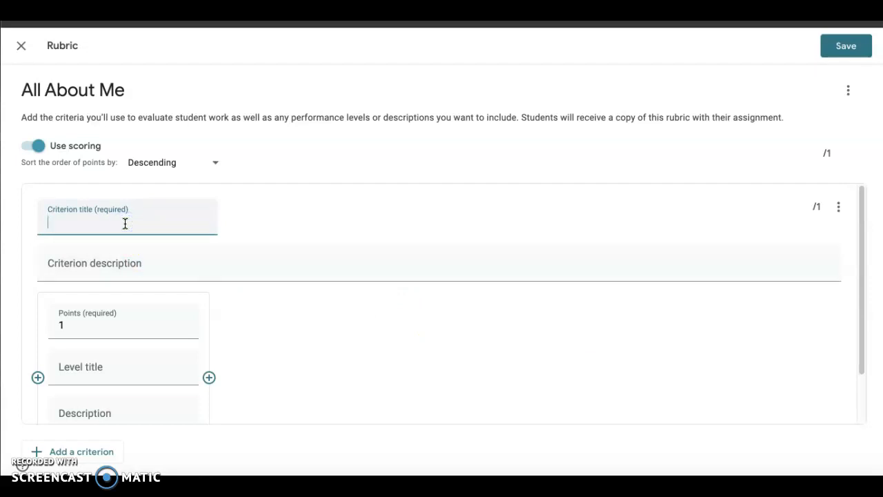
{"action": "type", "text": "Originality"}
{"action": "left_click", "coordinate": [142, 260]}
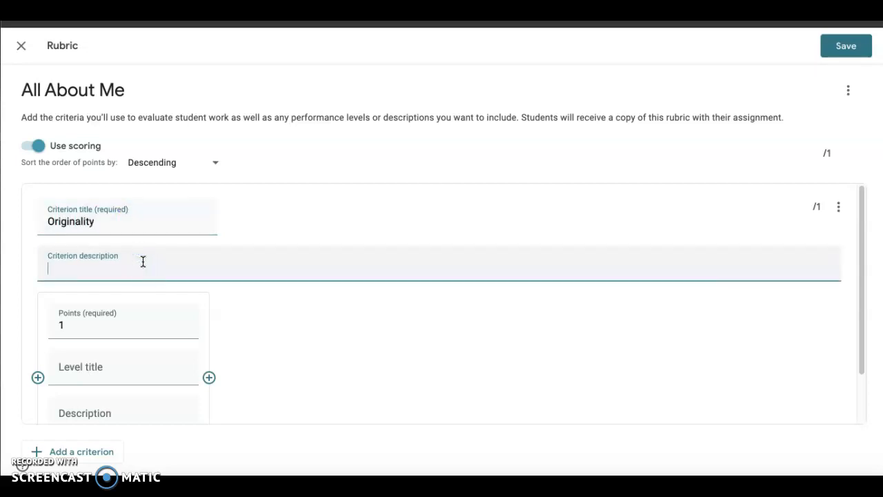
{"action": "scroll", "coordinate": [136, 311], "scroll_direction": "down", "scroll_amount": 1}
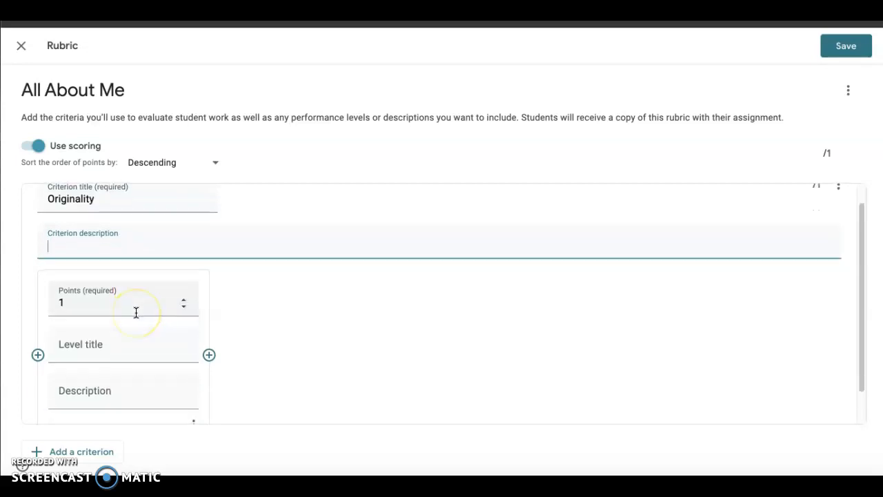
{"action": "scroll", "coordinate": [136, 312], "scroll_direction": "down", "scroll_amount": 1}
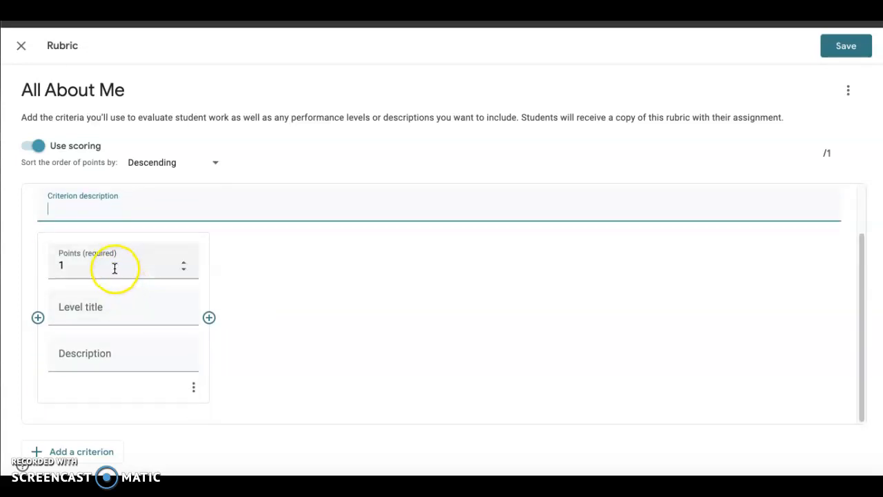
{"action": "left_click", "coordinate": [185, 262]}
{"action": "left_click", "coordinate": [185, 262]}
{"action": "left_click", "coordinate": [184, 261]}
{"action": "scroll", "coordinate": [138, 299], "scroll_direction": "up", "scroll_amount": 2}
Step: Title the 4-point level of the Originality criterion "Advanced"
{"action": "left_click", "coordinate": [122, 375]}
{"action": "left_click", "coordinate": [98, 371]}
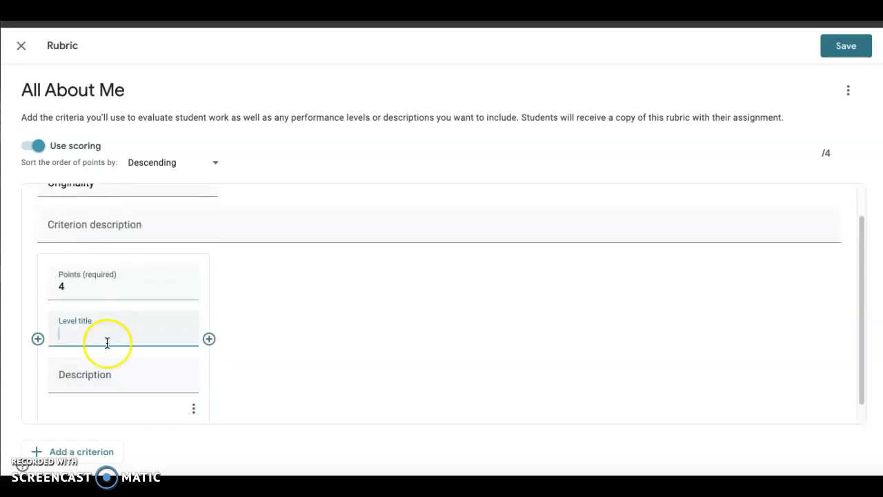
{"action": "type", "text": "Profi"}
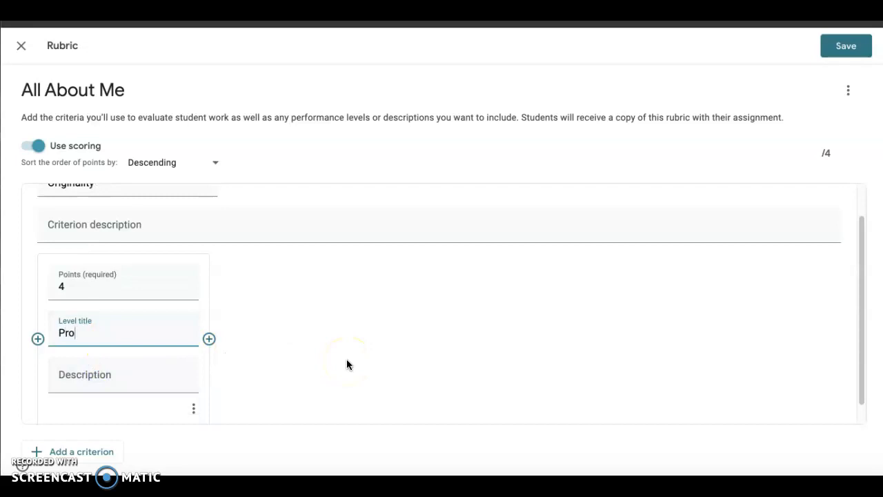
{"action": "key", "text": "BackSpace"}
{"action": "key", "text": "BackSpace"}
{"action": "key", "text": "BackSpace"}
{"action": "key", "text": "BackSpace"}
{"action": "key", "text": "BackSpace"}
{"action": "type", "text": "Advanced"}
Step: Describe the Advanced level as "Product shows a large amount of original thought. Ideas are creative and inventive."
{"action": "left_click", "coordinate": [152, 380]}
{"action": "type", "text": "Pro"}
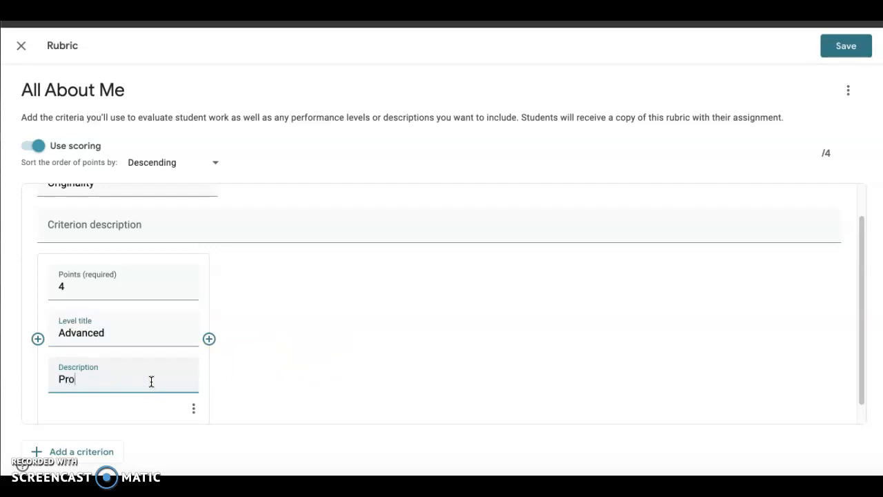
{"action": "type", "text": "duct shows a large amount"}
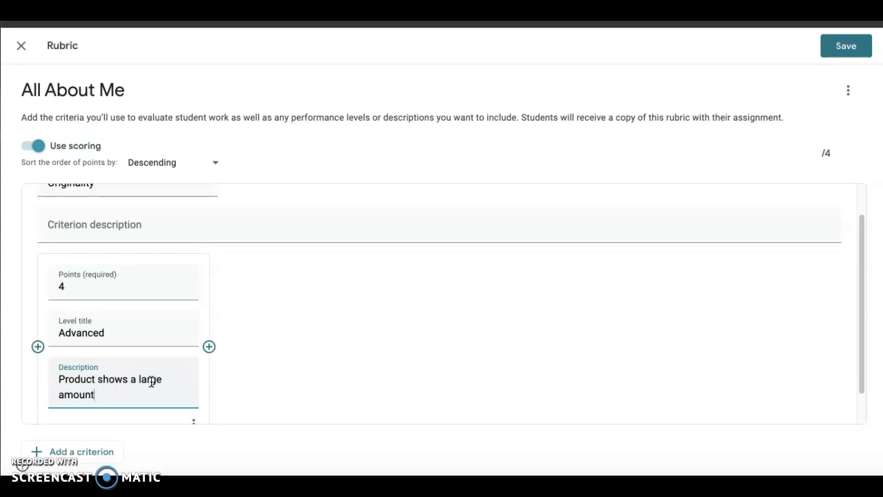
{"action": "type", "text": " of original thought . Ideas are creative and inv"}
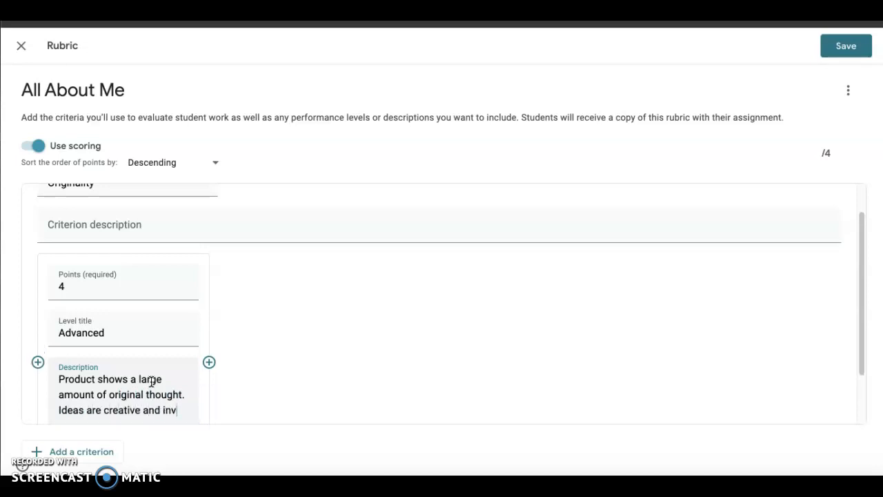
{"action": "type", "text": "entive."}
Step: Add a 3-point Proficient level described as "Product shows some original thought. Work shows new ideas and insights."
{"action": "left_click", "coordinate": [209, 355]}
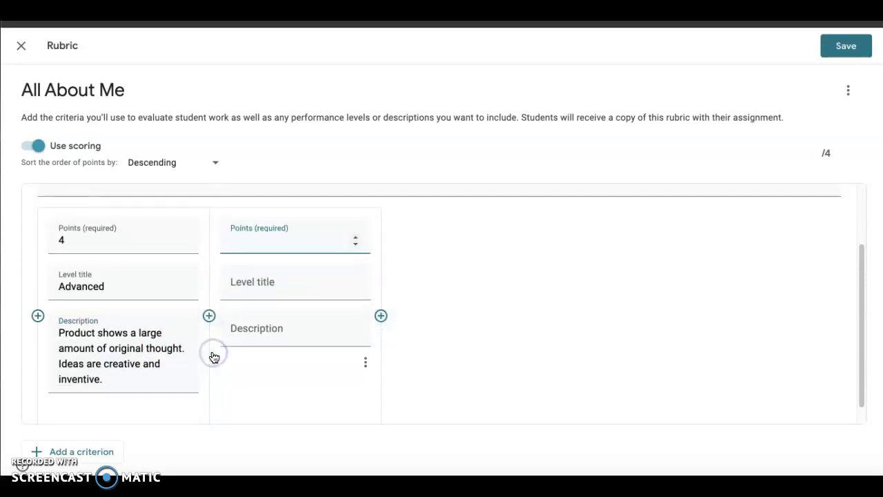
{"action": "type", "text": "3"}
{"action": "left_click", "coordinate": [270, 296]}
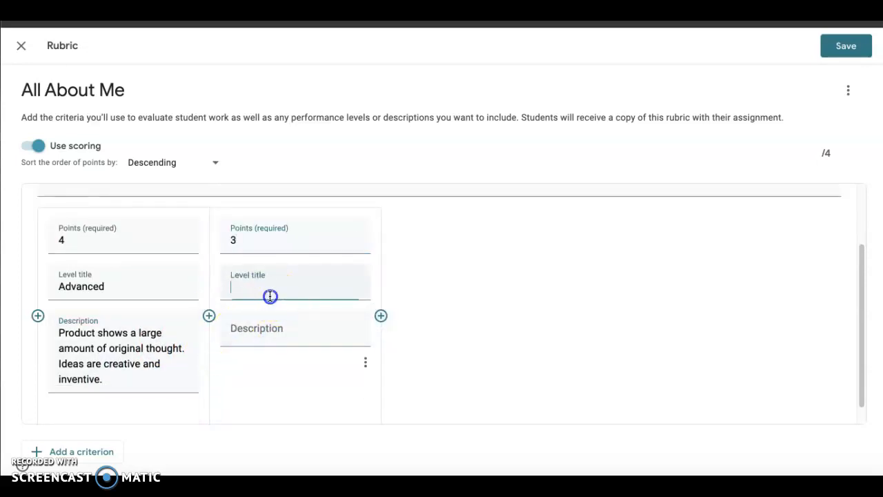
{"action": "type", "text": "Proficient"}
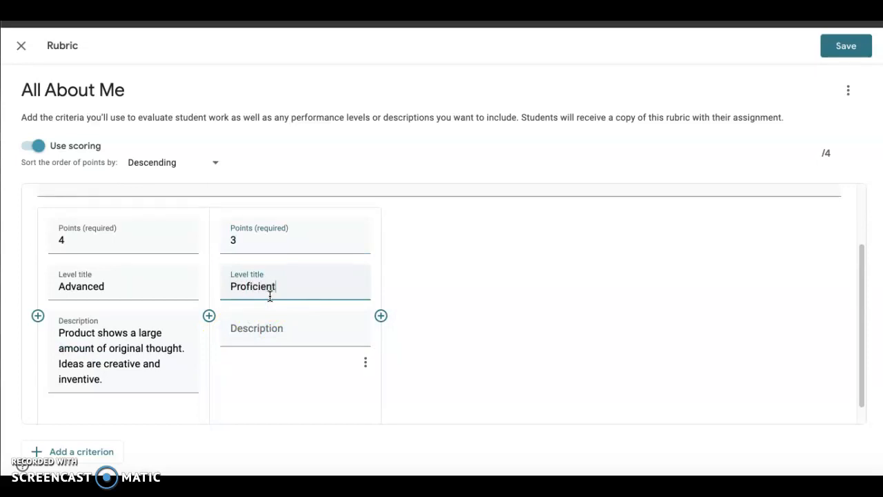
{"action": "left_click", "coordinate": [280, 327]}
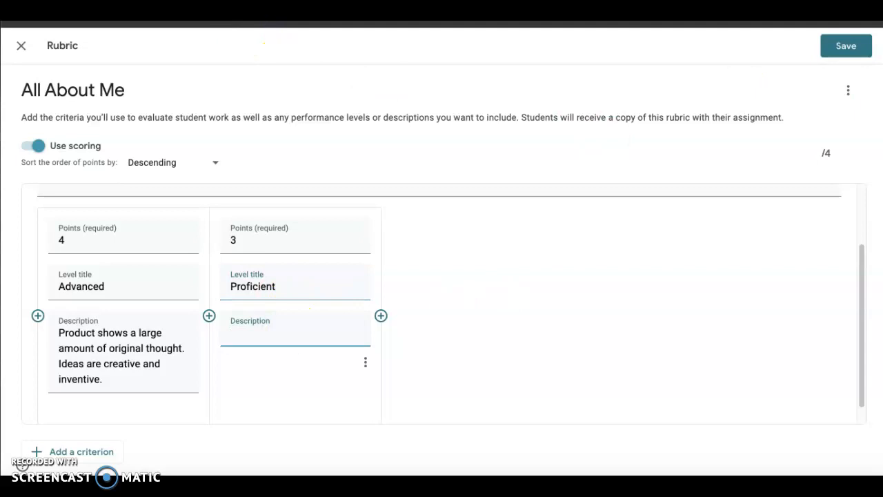
{"action": "type", "text": "Product shows some original thought. Work shows new ideas and insights."}
Step: Add a 2-point Basic level described as "Uses other people's ideas (giving them credit), but there is little evidence of original thinking."
{"action": "left_click", "coordinate": [379, 319]}
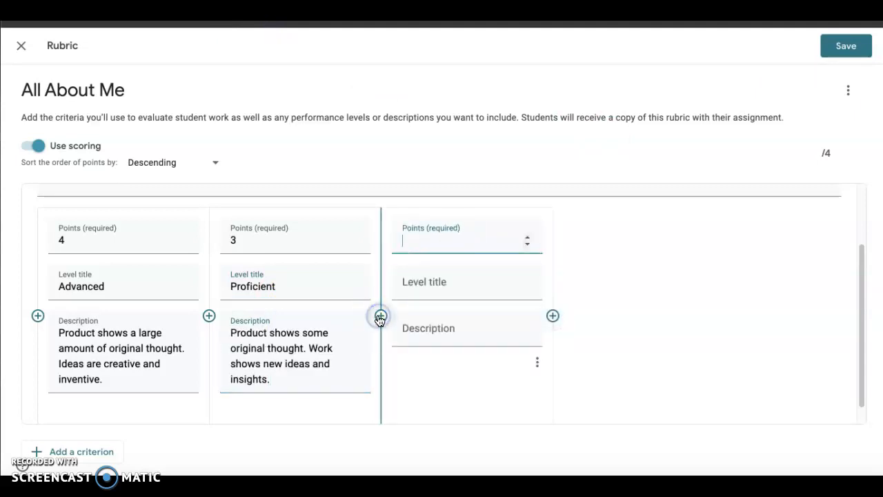
{"action": "type", "text": "2"}
{"action": "left_click", "coordinate": [420, 285]}
{"action": "left_click", "coordinate": [420, 285]}
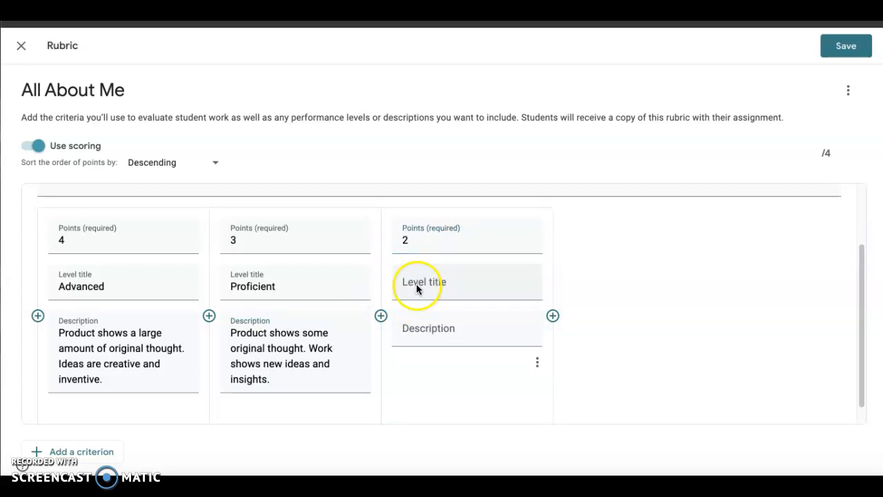
{"action": "type", "text": "Basic"}
{"action": "left_click", "coordinate": [428, 327]}
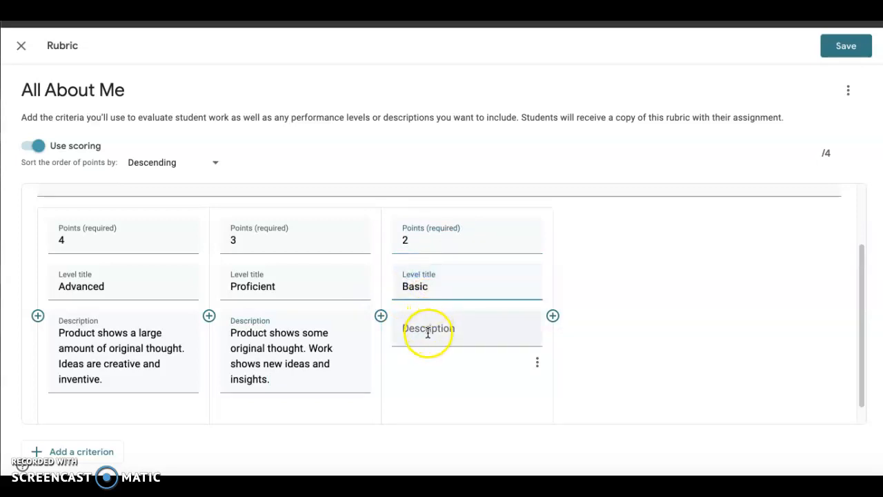
{"action": "type", "text": "Uses other people's ideas (giving them credit), but there is little evidence of original thinking."}
Step: Add a 1-point Below Basic level described as "Uses other people's ideas, but does not give them credit."
{"action": "left_click", "coordinate": [552, 316]}
{"action": "type", "text": "1"}
{"action": "left_click", "coordinate": [594, 293]}
{"action": "type", "text": "Below Basic"}
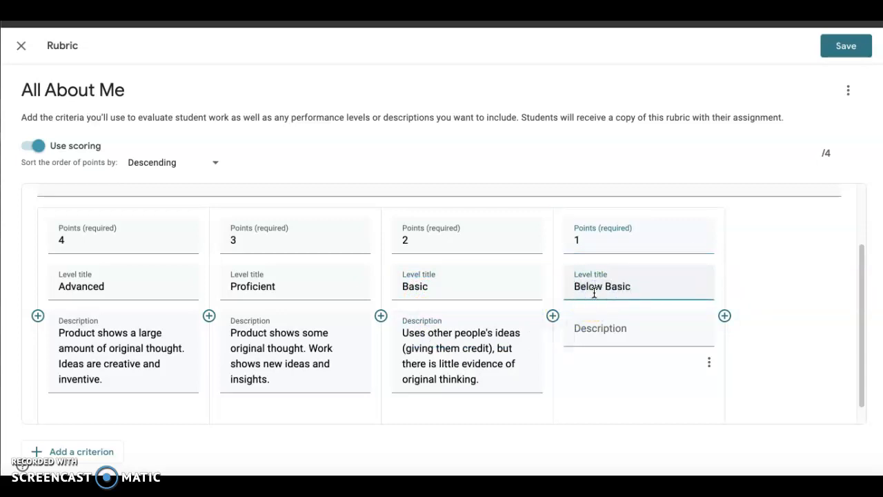
{"action": "left_click", "coordinate": [611, 329]}
{"action": "type", "text": "Uses other people's ideas, but does not give them credit."}
Step: Add a second criterion to the rubric and title it "Attractiveness"
{"action": "scroll", "coordinate": [409, 354], "scroll_direction": "down", "scroll_amount": 1}
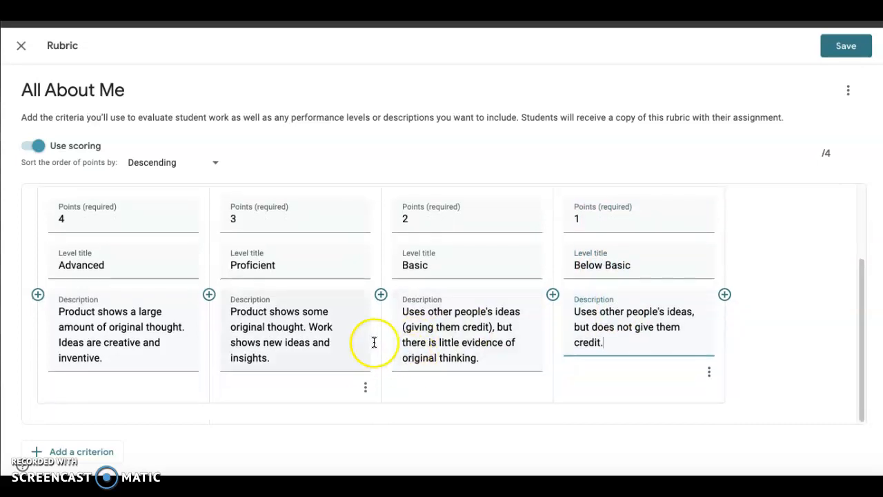
{"action": "scroll", "coordinate": [367, 350], "scroll_direction": "up", "scroll_amount": 2}
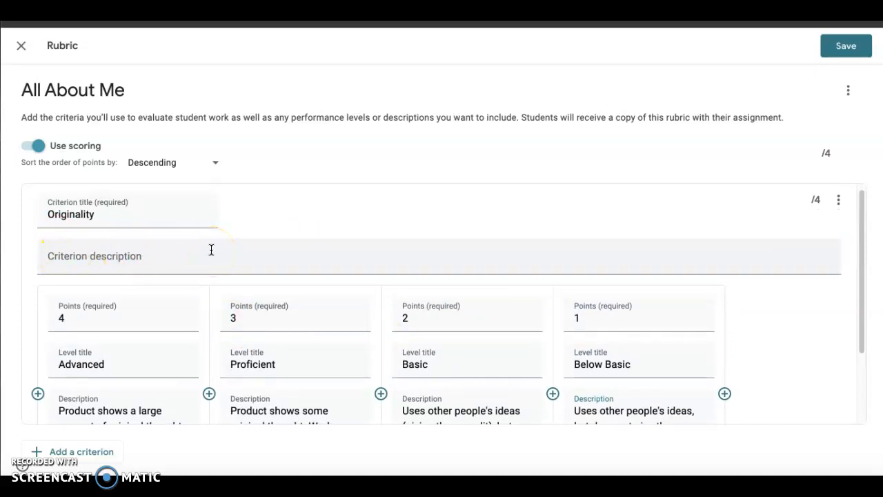
{"action": "scroll", "coordinate": [211, 249], "scroll_direction": "down", "scroll_amount": 3}
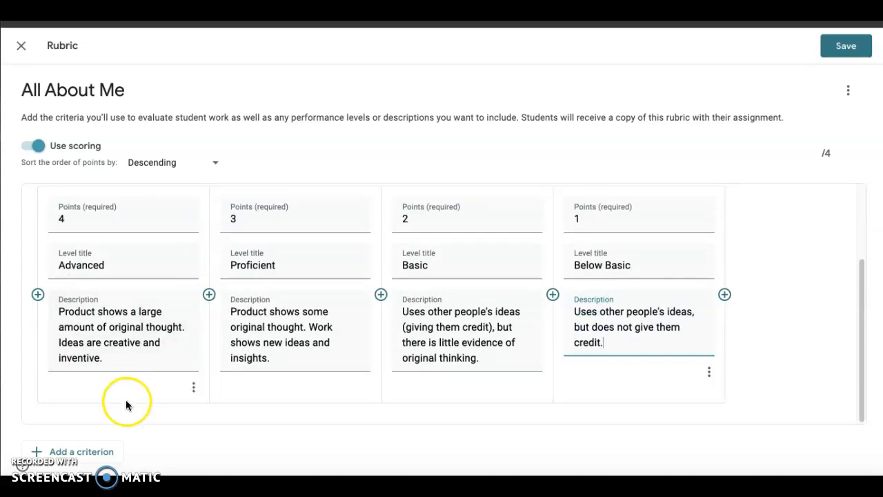
{"action": "left_click", "coordinate": [86, 459]}
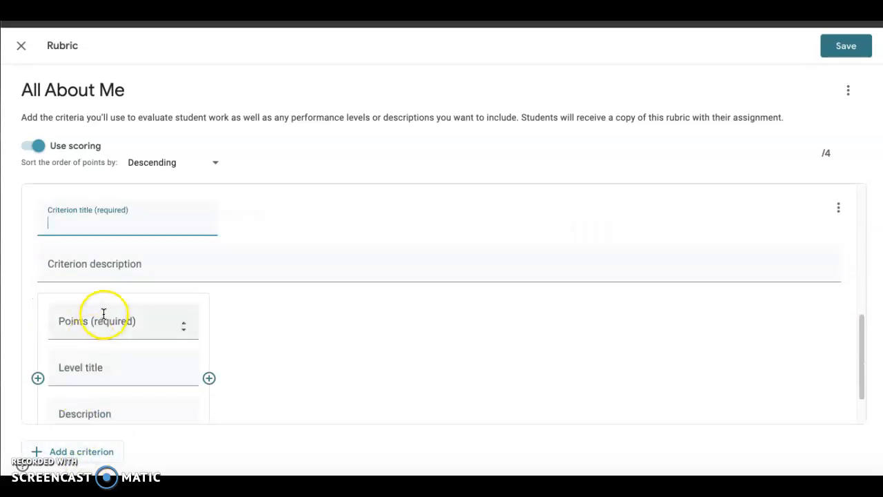
{"action": "type", "text": "Attr"}
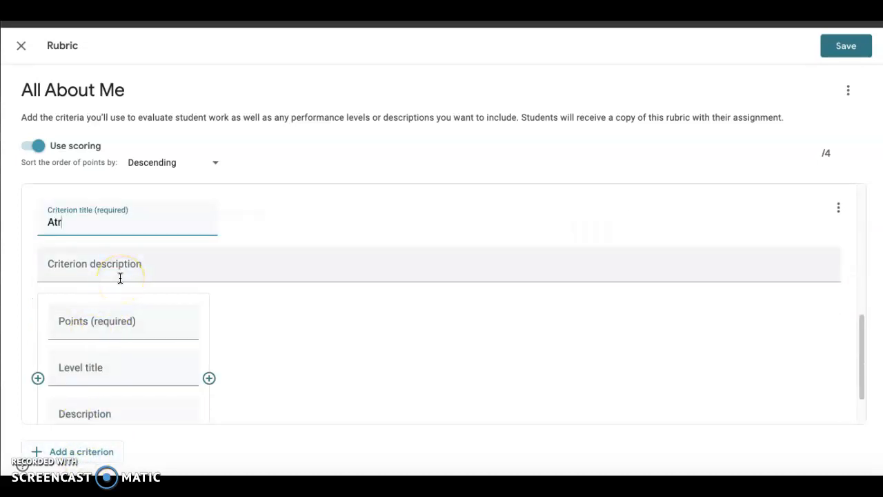
{"action": "type", "text": "activeness"}
Step: Set the first Attractiveness level to 4 points, titled Advanced, and describe it as making excellent use of font, color, graphics and effects
{"action": "left_click", "coordinate": [118, 322]}
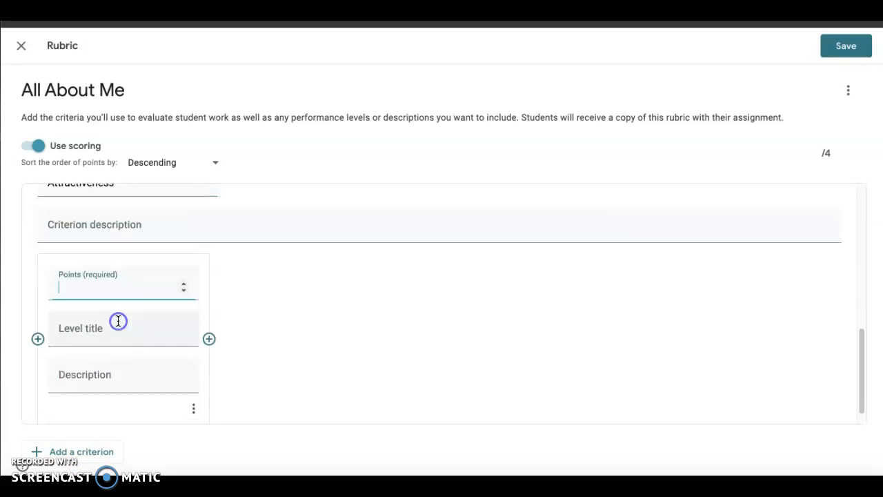
{"action": "type", "text": "4"}
{"action": "left_click", "coordinate": [112, 334]}
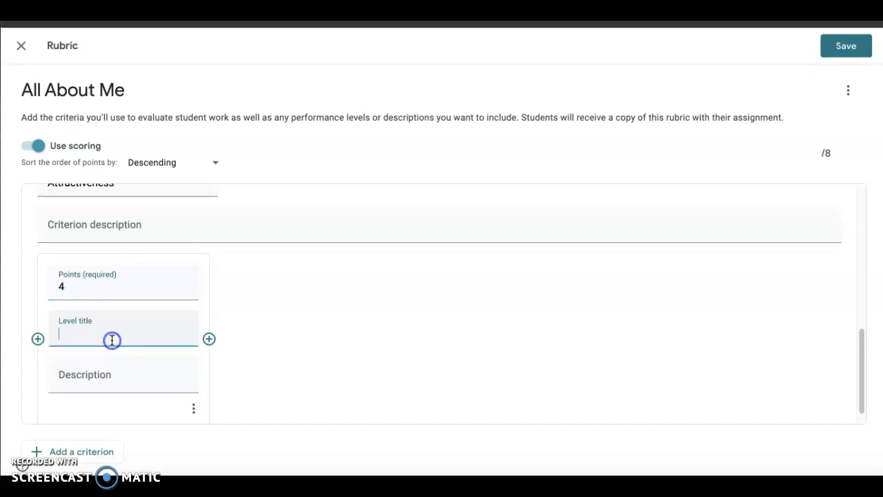
{"action": "type", "text": "Advanced"}
{"action": "left_click", "coordinate": [117, 369]}
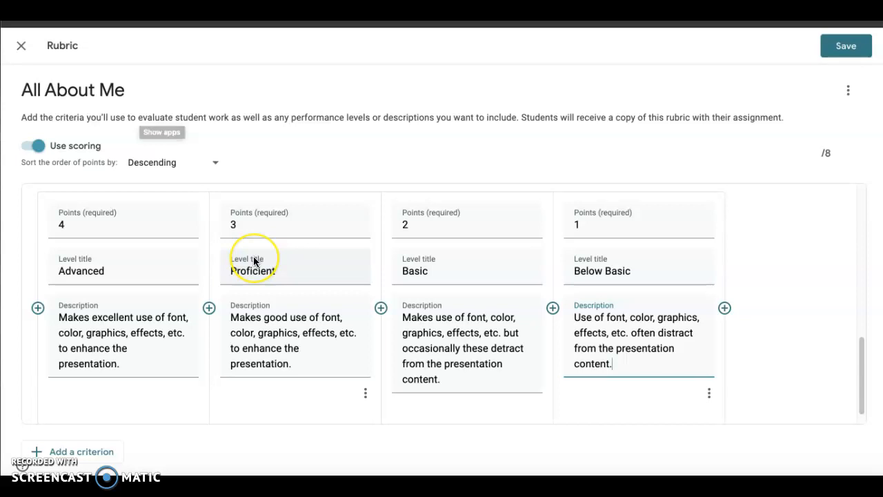
Step: Add a third criterion to the rubric and title it "Organization"
{"action": "scroll", "coordinate": [254, 259], "scroll_direction": "up", "scroll_amount": 2}
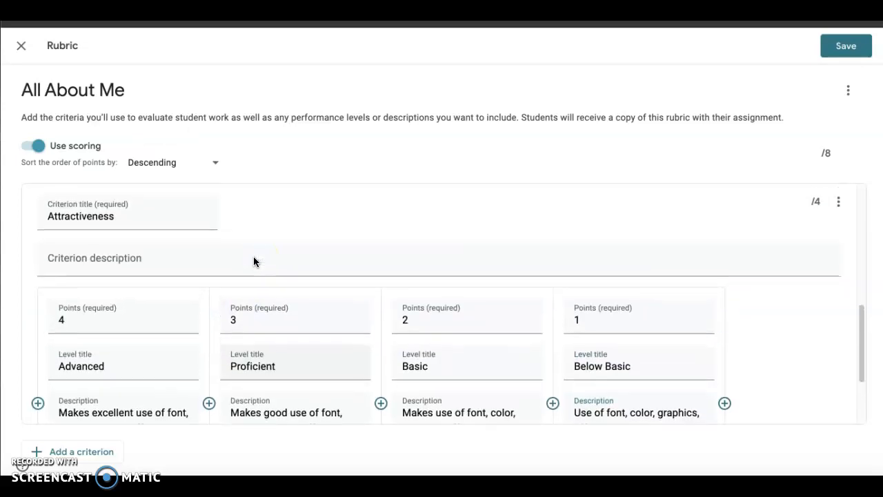
{"action": "scroll", "coordinate": [254, 261], "scroll_direction": "down", "scroll_amount": 2}
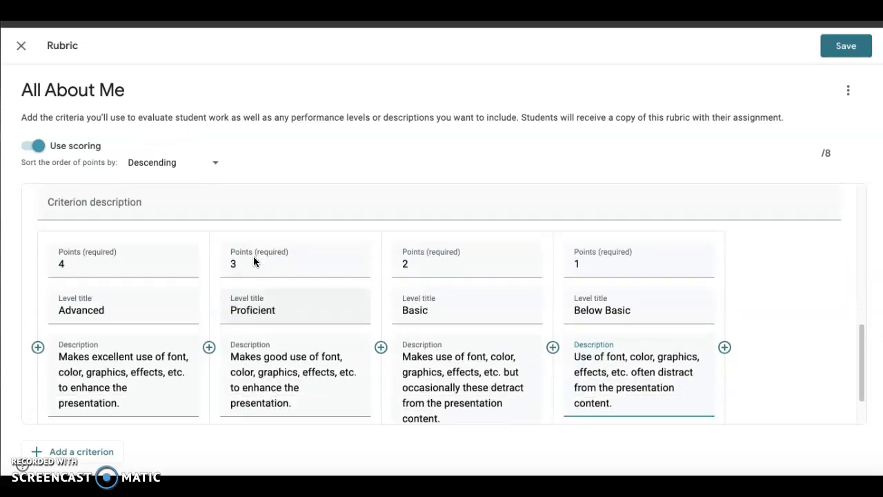
{"action": "left_click", "coordinate": [87, 451]}
{"action": "type", "text": "Organization"}
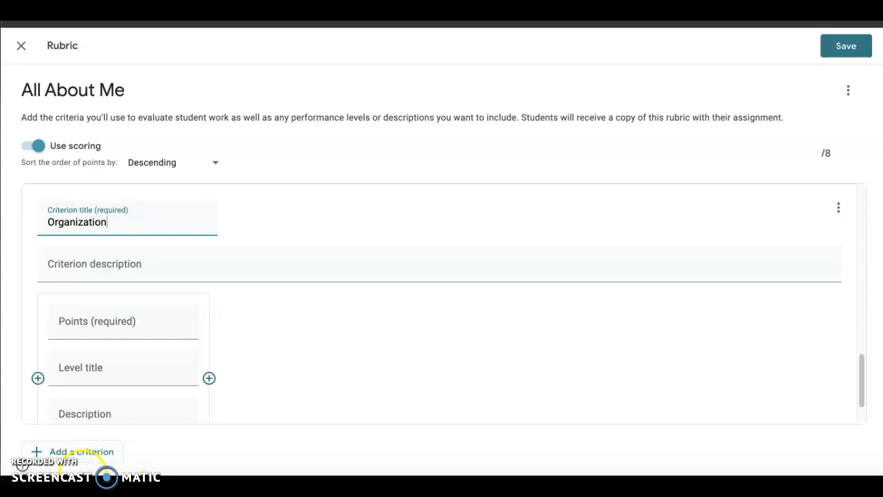
Step: Set the first Organization level to 10 points, titled Advanced, and describe it as well-organized content using headings or bulleted lists to group related materials
{"action": "left_click", "coordinate": [123, 317]}
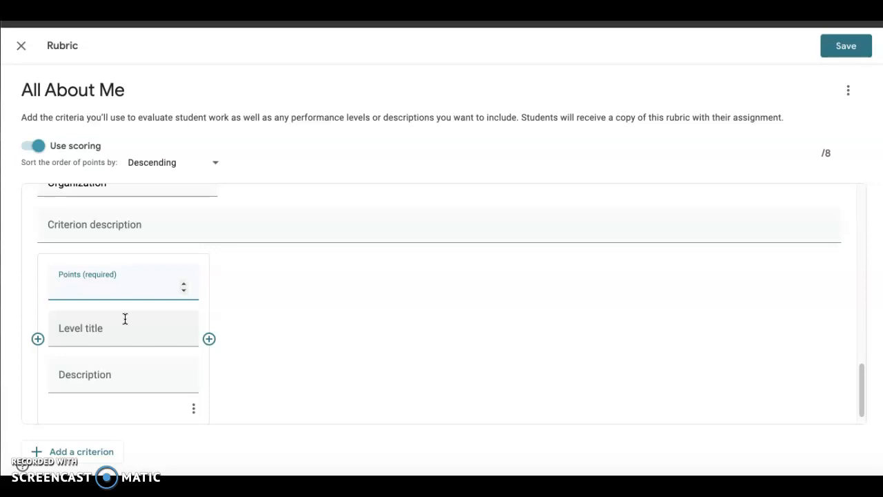
{"action": "type", "text": "10"}
{"action": "left_click", "coordinate": [112, 337]}
{"action": "type", "text": "Proficient"}
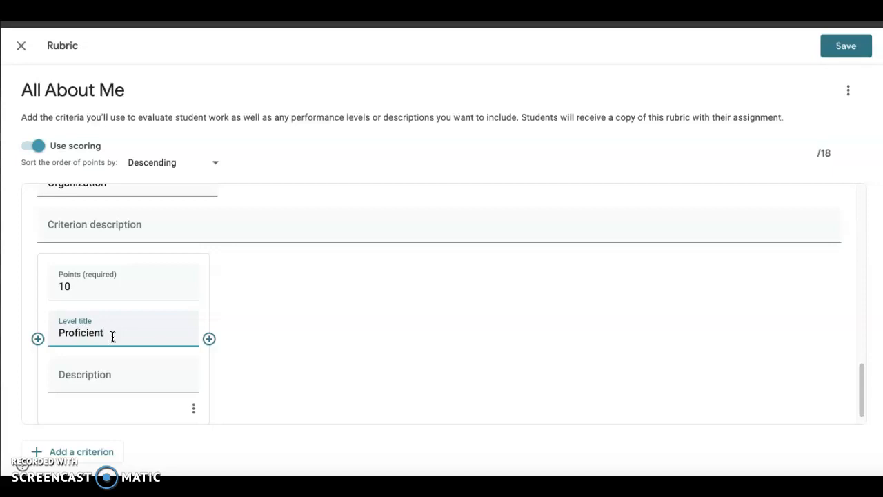
{"action": "double_click", "coordinate": [116, 332]}
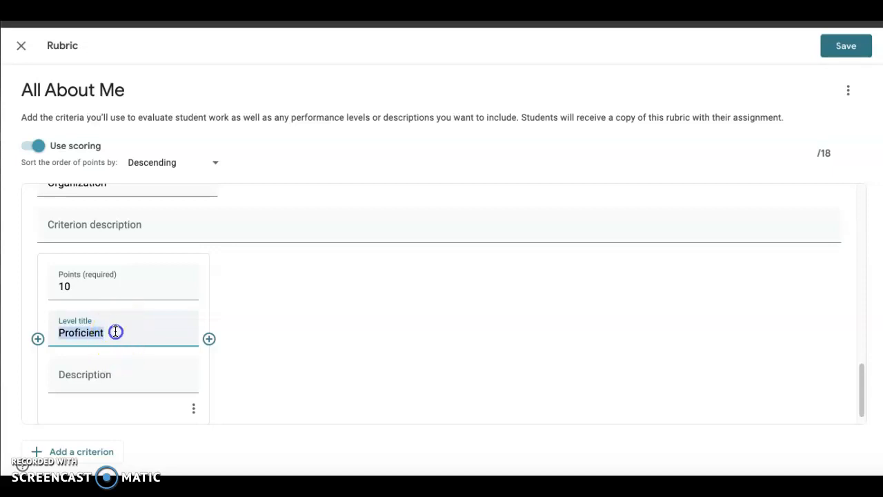
{"action": "type", "text": "Advanced"}
{"action": "left_click", "coordinate": [117, 374]}
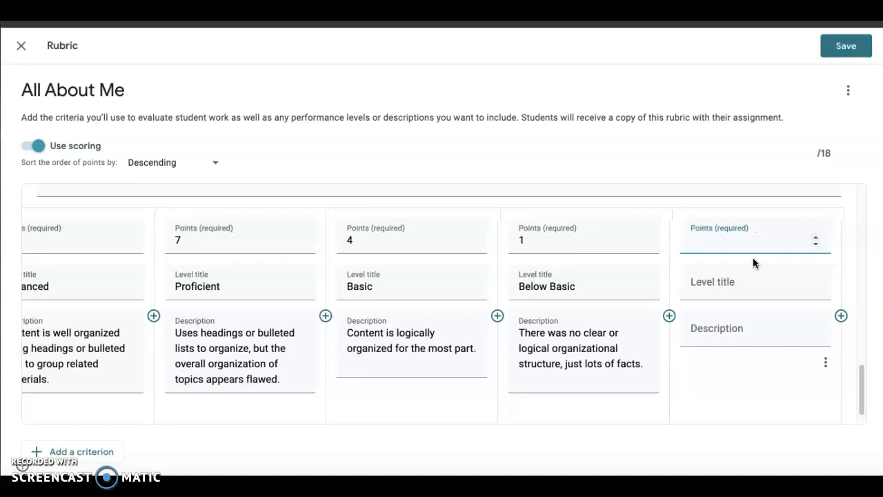
Step: Delete the empty extra level from the Organization criterion
{"action": "left_click", "coordinate": [829, 366]}
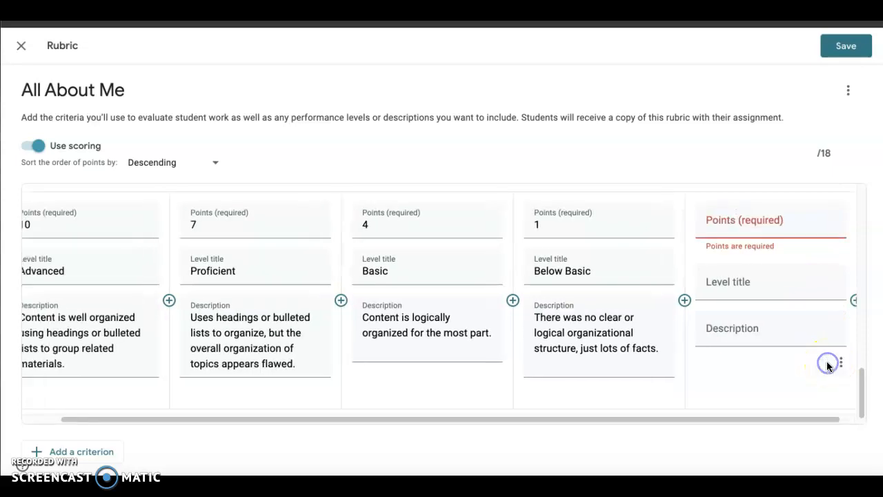
{"action": "left_click", "coordinate": [837, 363]}
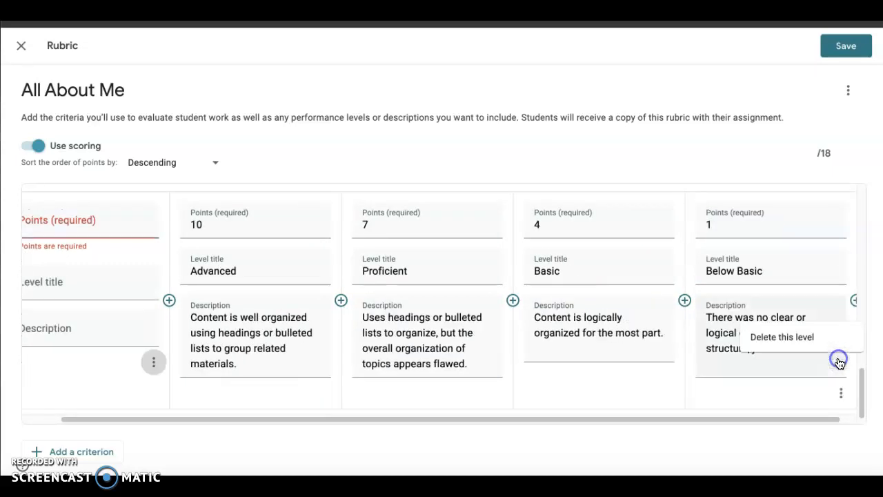
{"action": "left_click", "coordinate": [777, 335]}
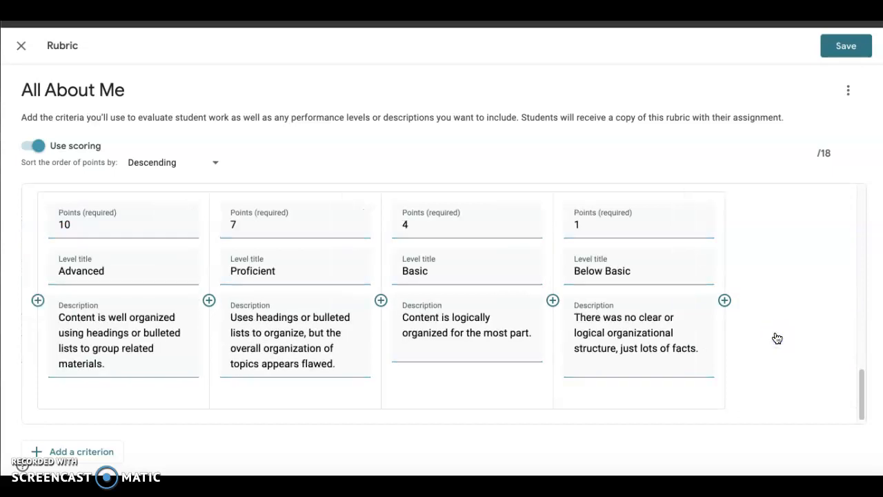
{"action": "scroll", "coordinate": [470, 384], "scroll_direction": "left", "scroll_amount": 5}
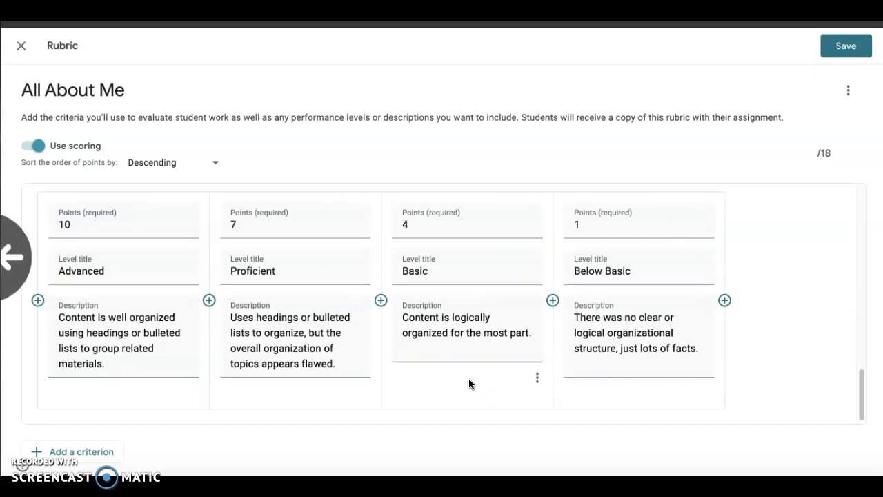
Step: Add a fourth criterion to the rubric titled "Mechanic" and give its first level 10 points
{"action": "left_click", "coordinate": [102, 452]}
{"action": "type", "text": "Mechanic"}
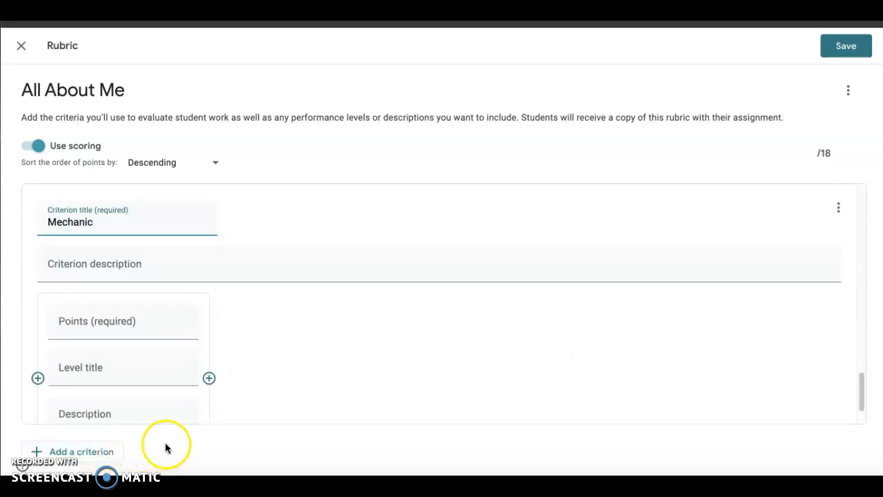
{"action": "left_click", "coordinate": [147, 330]}
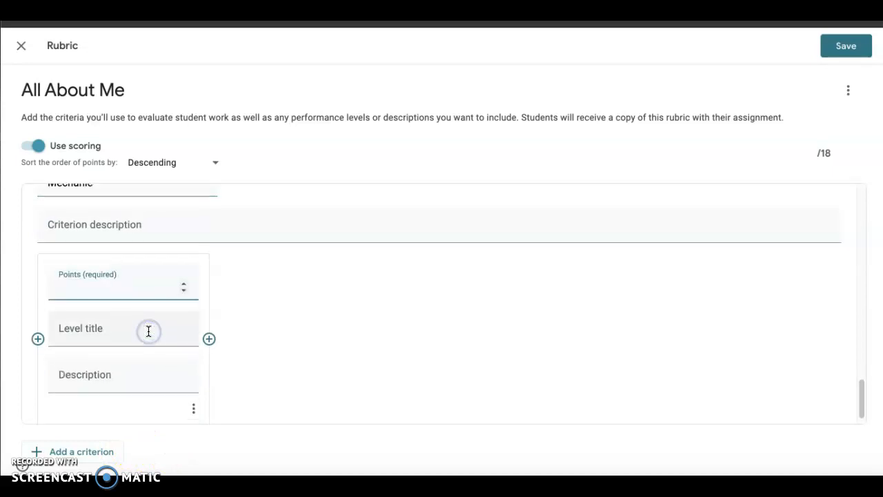
{"action": "type", "text": "10"}
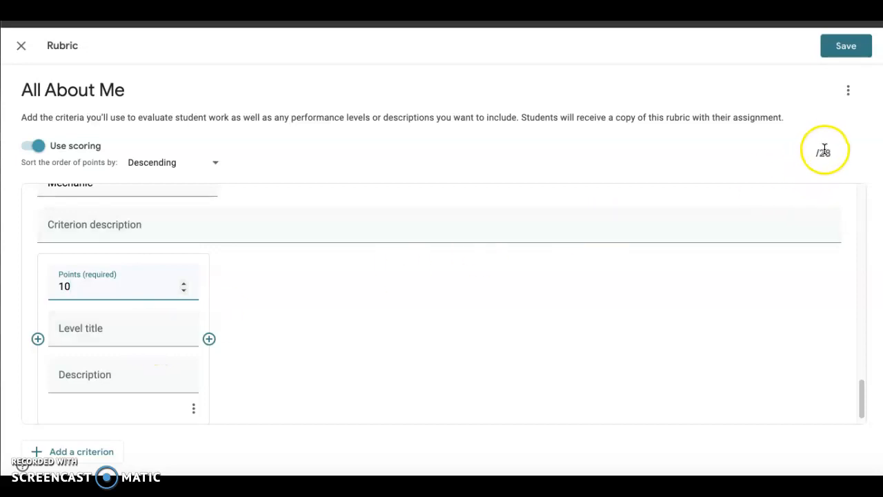
Step: Clear the first Mechanic level's points, enter 10 again, and title the level Advanced
{"action": "left_click", "coordinate": [107, 330]}
{"action": "left_click", "coordinate": [89, 296]}
{"action": "key", "text": "BackSpace"}
{"action": "key", "text": "BackSpace"}
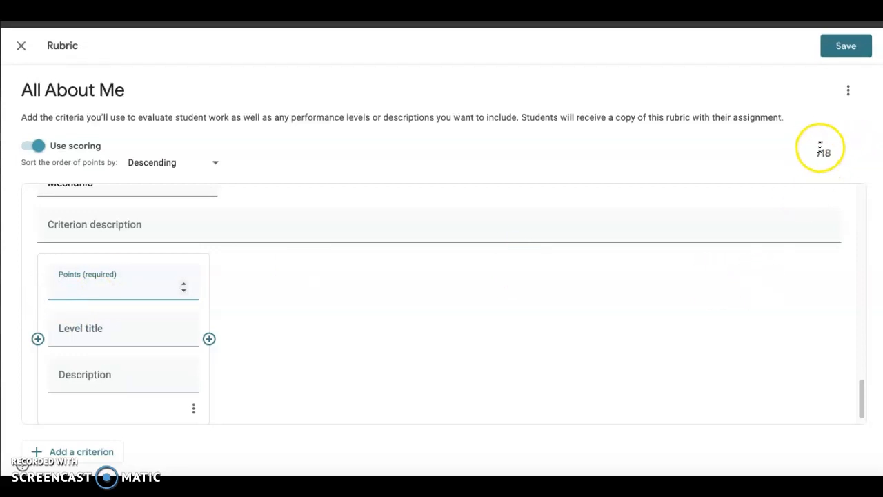
{"action": "type", "text": "10"}
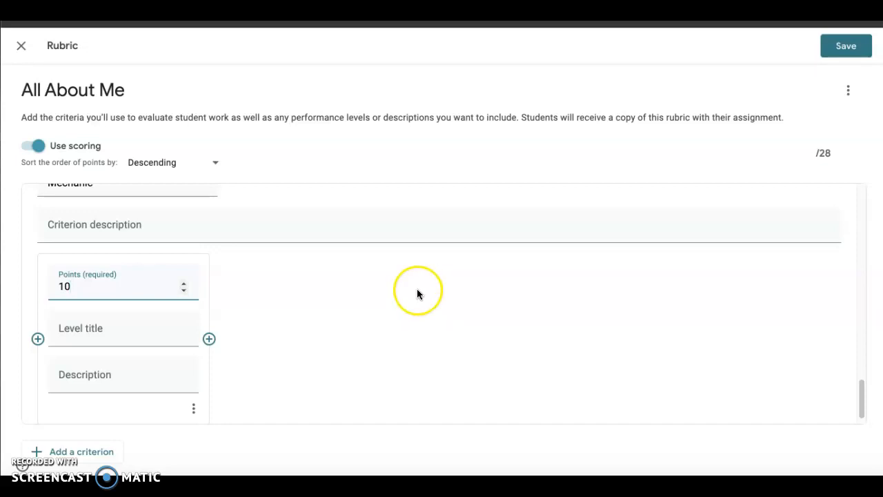
{"action": "left_click", "coordinate": [96, 331]}
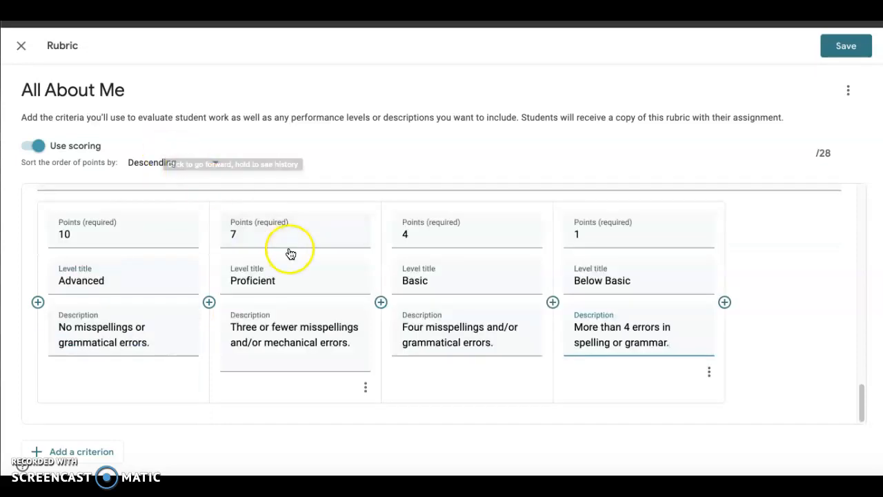
Step: Duplicate the Originality criterion
{"action": "scroll", "coordinate": [290, 254], "scroll_direction": "up", "scroll_amount": 2}
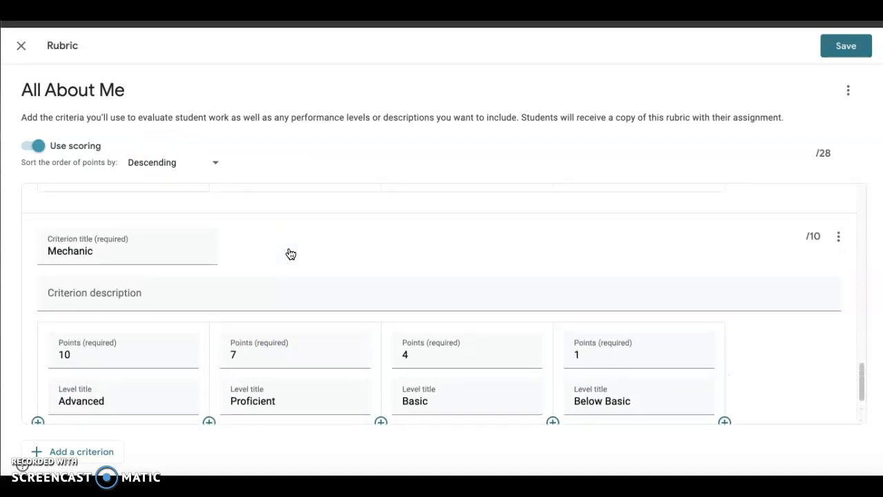
{"action": "scroll", "coordinate": [291, 254], "scroll_direction": "up", "scroll_amount": 8}
{"action": "scroll", "coordinate": [290, 254], "scroll_direction": "up", "scroll_amount": 8}
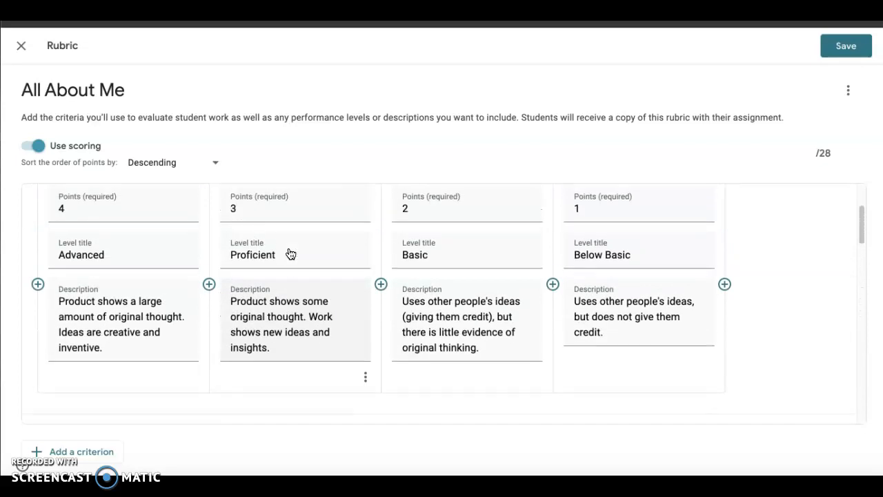
{"action": "scroll", "coordinate": [291, 254], "scroll_direction": "up", "scroll_amount": 1}
{"action": "scroll", "coordinate": [289, 254], "scroll_direction": "up", "scroll_amount": 3}
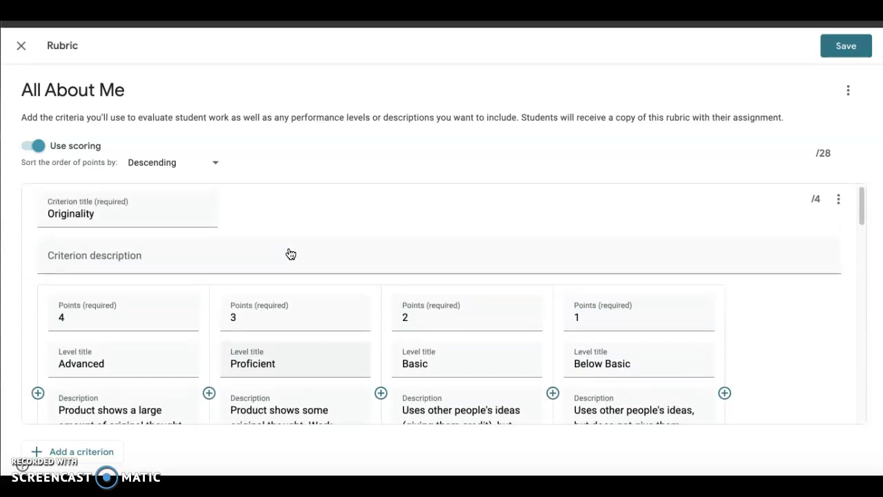
{"action": "left_click", "coordinate": [838, 207]}
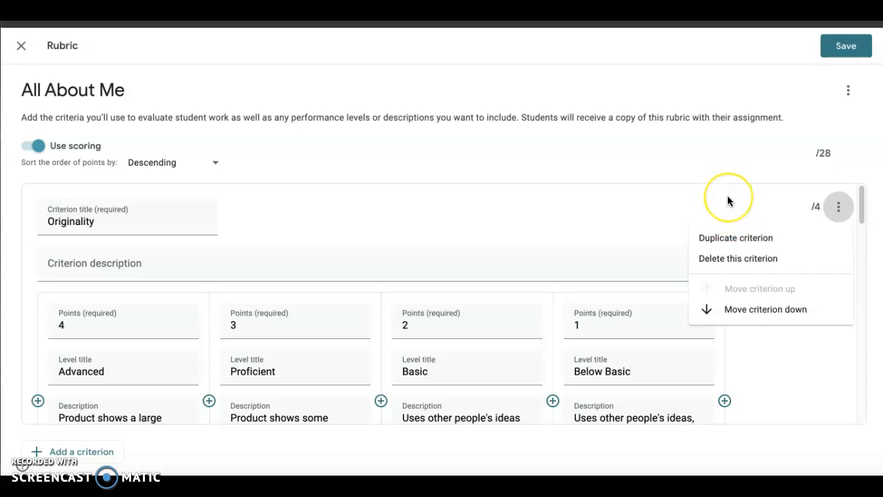
{"action": "left_click", "coordinate": [734, 239]}
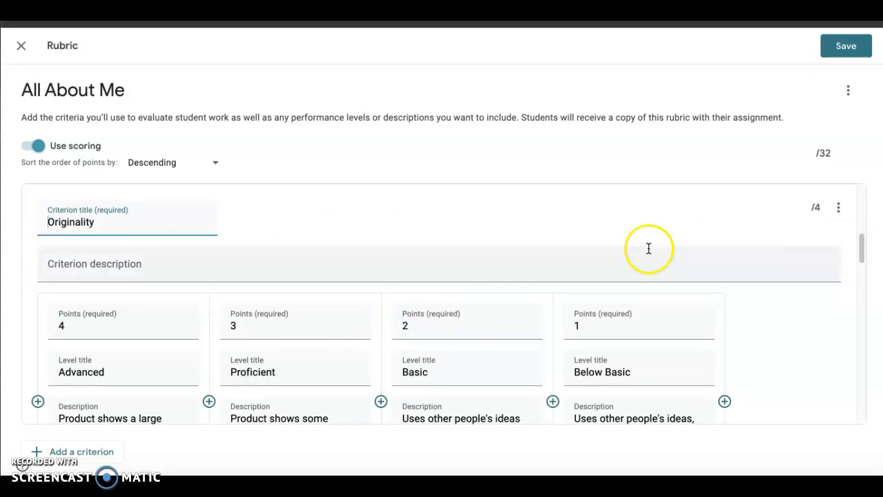
Step: Delete the duplicated Originality criterion and check the remaining criteria in the rubric
{"action": "left_click", "coordinate": [836, 208]}
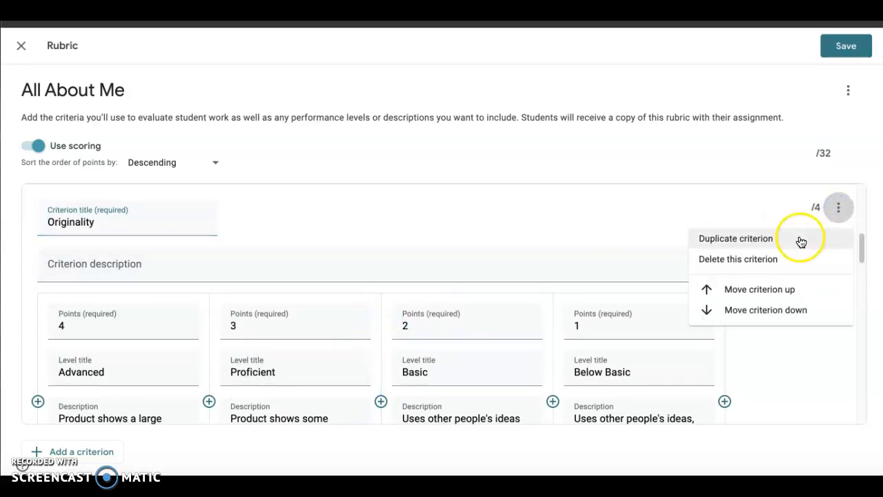
{"action": "left_click", "coordinate": [766, 261]}
{"action": "scroll", "coordinate": [758, 265], "scroll_direction": "down", "scroll_amount": 5}
{"action": "scroll", "coordinate": [757, 267], "scroll_direction": "down", "scroll_amount": 2}
{"action": "scroll", "coordinate": [757, 267], "scroll_direction": "up", "scroll_amount": 10}
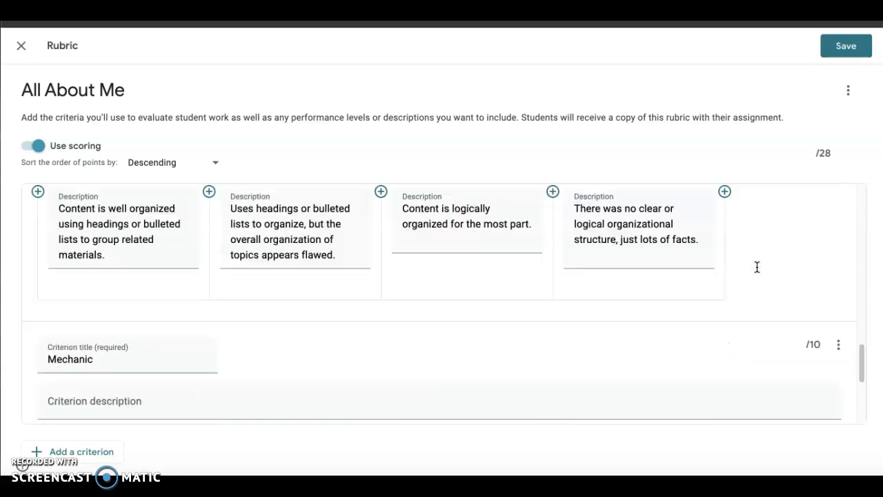
{"action": "scroll", "coordinate": [757, 267], "scroll_direction": "up", "scroll_amount": 4}
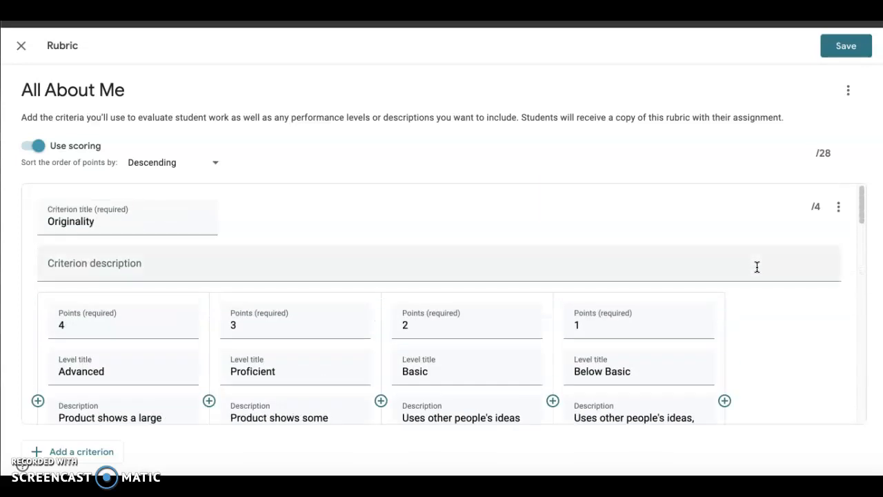
Step: Save the finished rubric to the All About Me assignment
{"action": "left_click", "coordinate": [849, 92]}
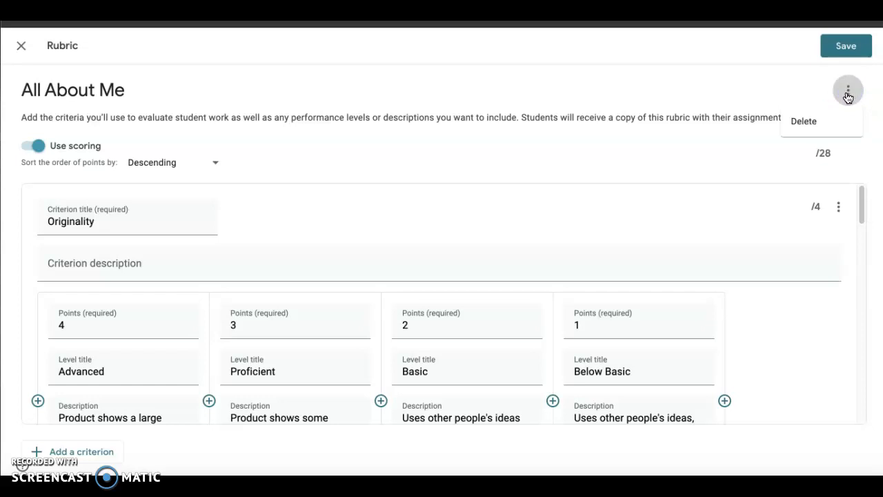
{"action": "left_click", "coordinate": [847, 96]}
{"action": "left_click", "coordinate": [846, 46]}
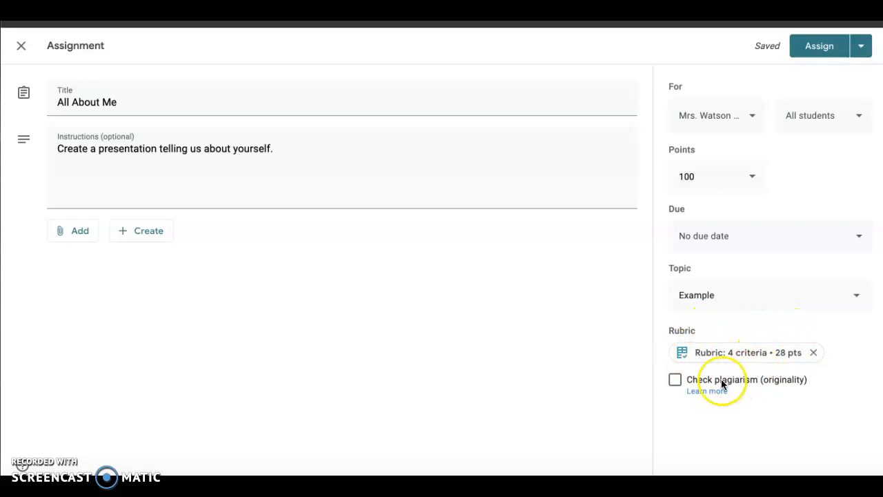
{"action": "left_click", "coordinate": [675, 382]}
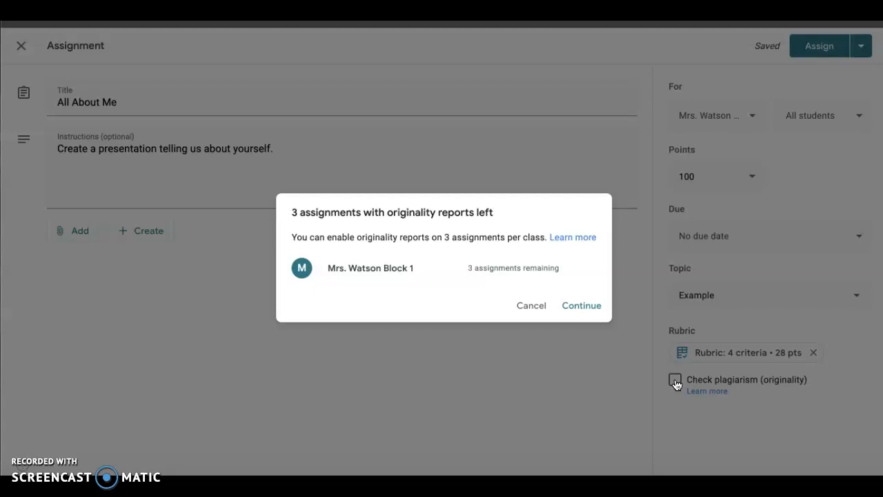
{"action": "left_click", "coordinate": [517, 237]}
{"action": "left_click", "coordinate": [531, 304]}
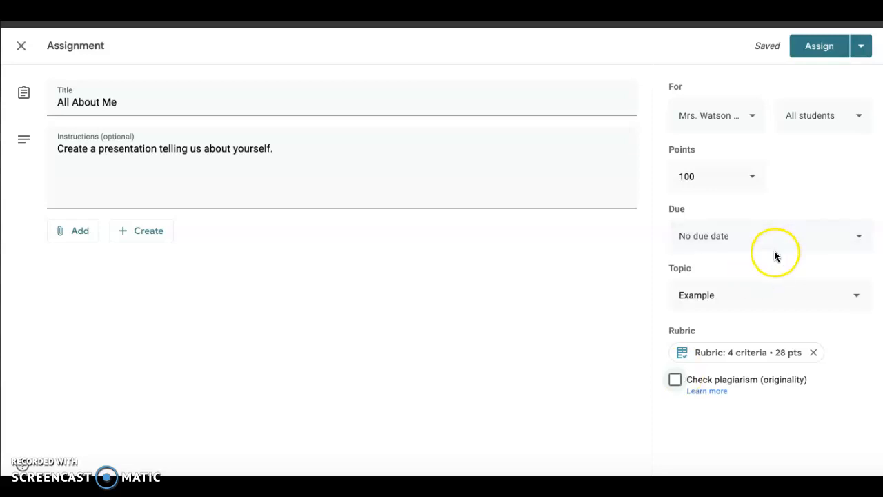
Step: Assign the All About Me assignment to the class and open the student's presentation for grading
{"action": "left_click", "coordinate": [813, 56]}
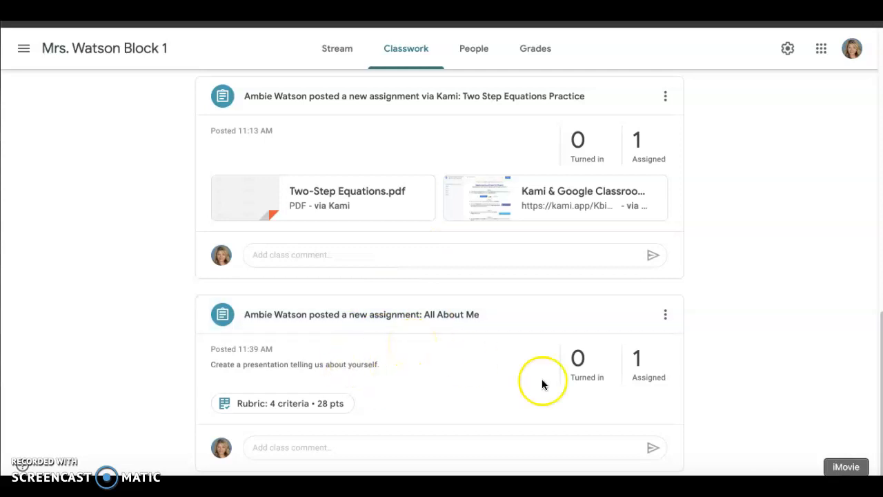
{"action": "left_click", "coordinate": [652, 378]}
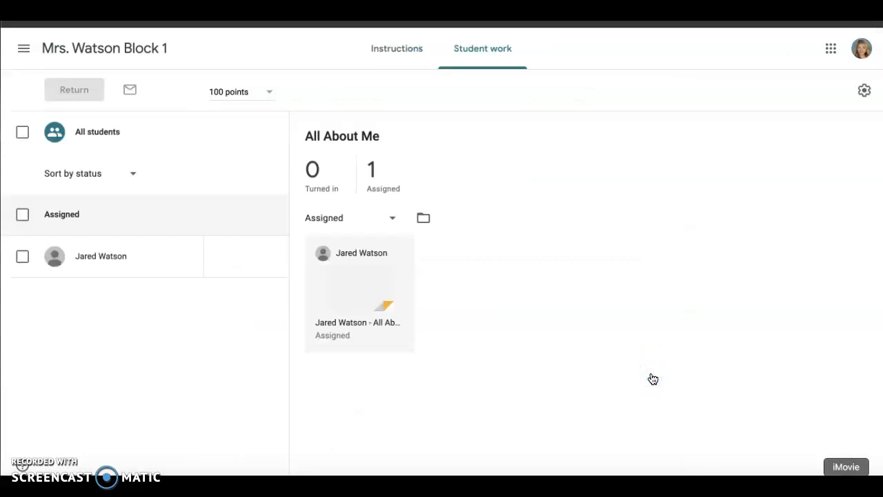
{"action": "left_click", "coordinate": [352, 294]}
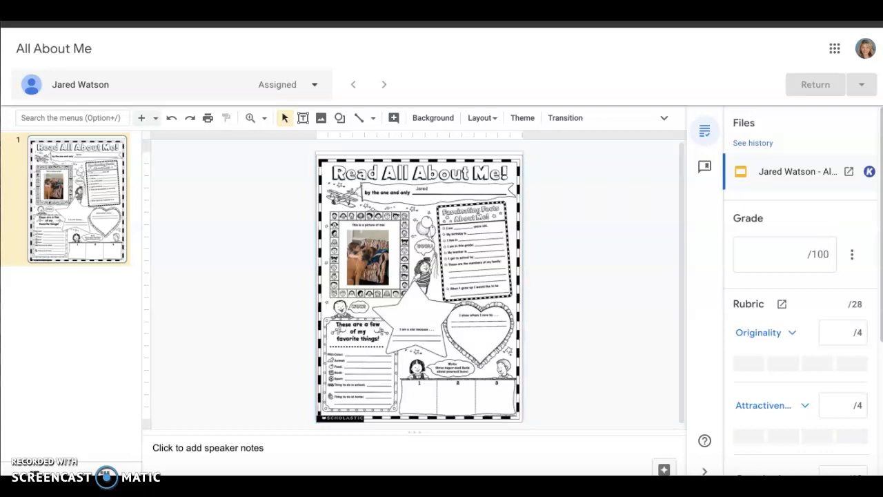
Step: Open the full rubric from the grading view and review its criteria, collapsing and expanding the Originality levels
{"action": "left_click", "coordinate": [781, 304]}
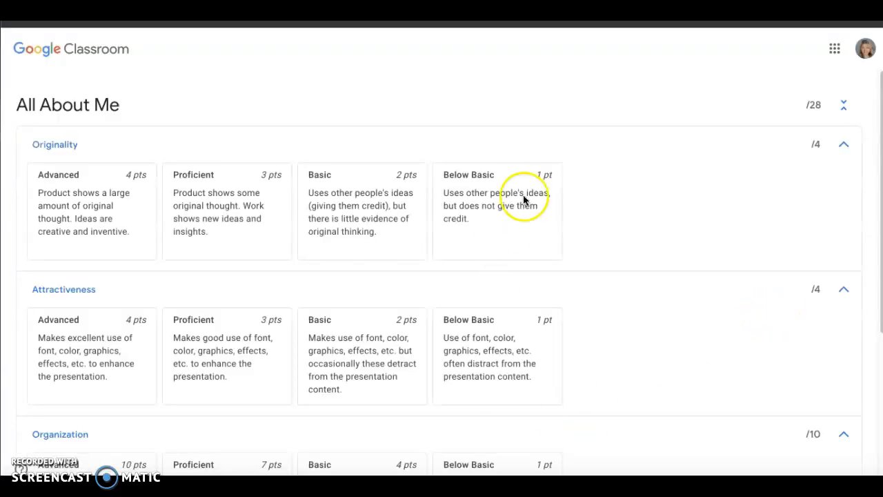
{"action": "scroll", "coordinate": [415, 240], "scroll_direction": "down", "scroll_amount": 1}
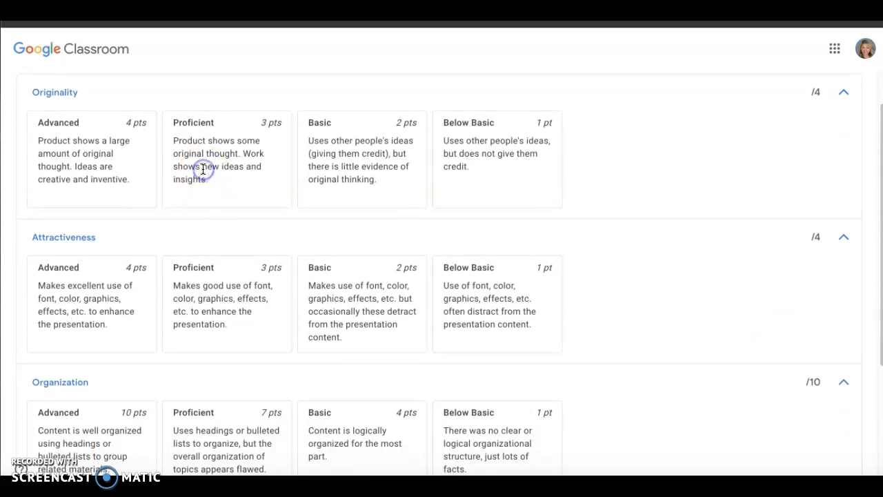
{"action": "scroll", "coordinate": [152, 276], "scroll_direction": "down", "scroll_amount": 1}
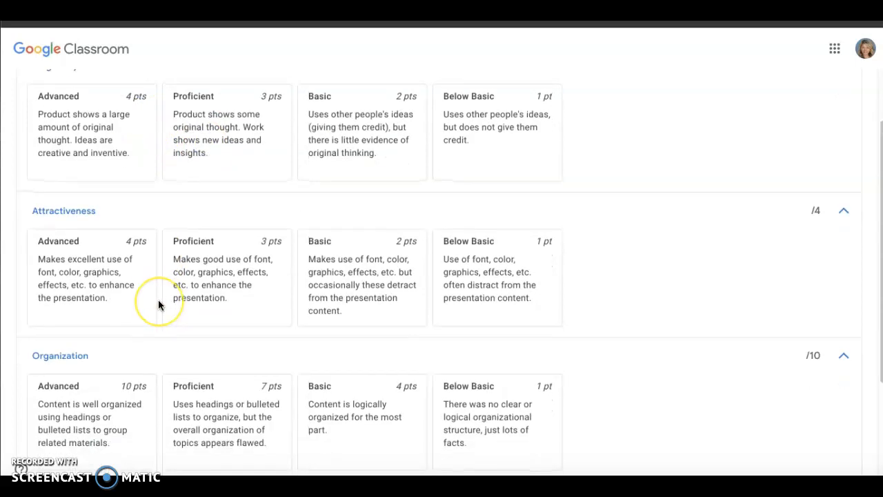
{"action": "scroll", "coordinate": [158, 306], "scroll_direction": "up", "scroll_amount": 2}
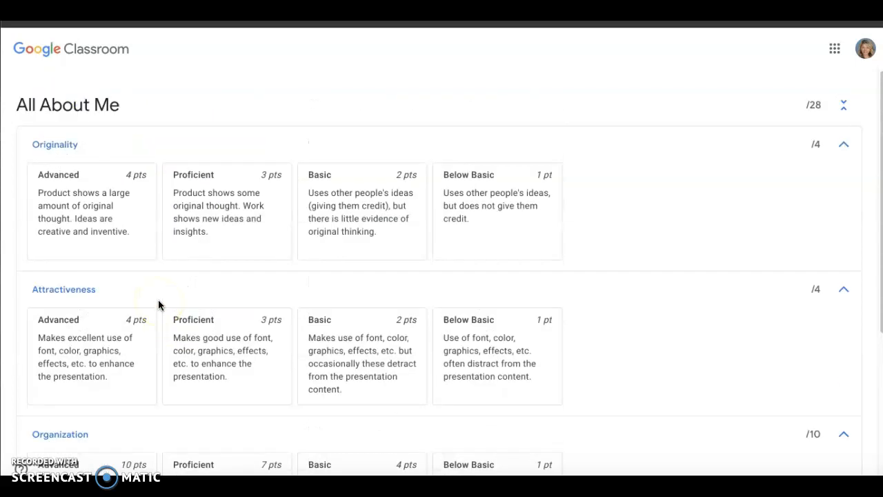
{"action": "left_click", "coordinate": [843, 144]}
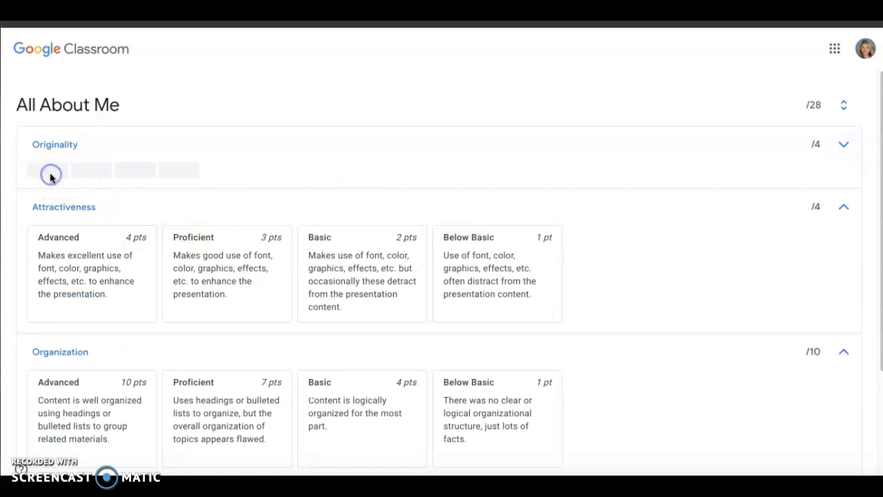
{"action": "left_click", "coordinate": [841, 145]}
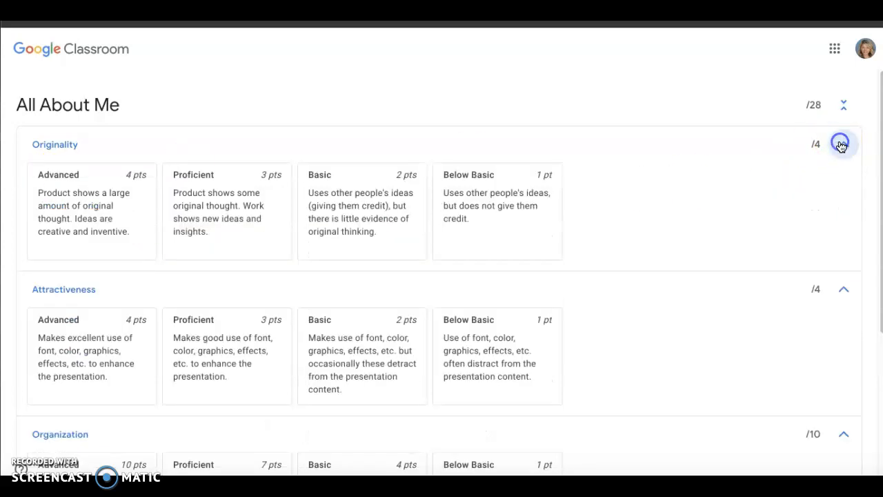
Step: Review the Originality, Attractiveness, Organization and Mechanic criteria in the full rubric, then close it to return to grading
{"action": "scroll", "coordinate": [765, 265], "scroll_direction": "down", "scroll_amount": 4}
{"action": "scroll", "coordinate": [764, 265], "scroll_direction": "up", "scroll_amount": 1}
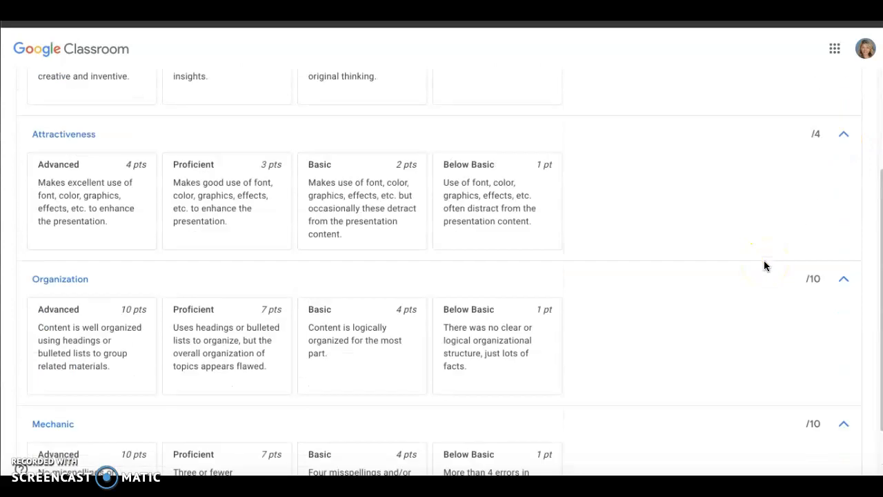
{"action": "scroll", "coordinate": [764, 265], "scroll_direction": "up", "scroll_amount": 2}
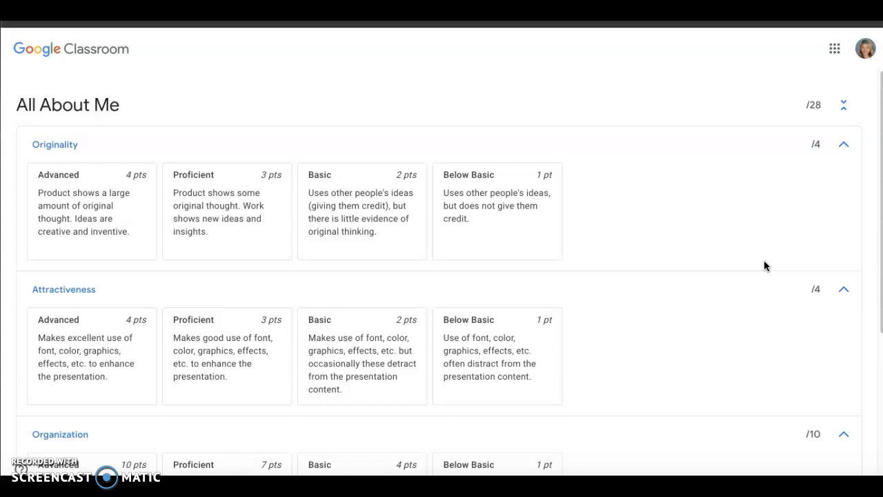
{"action": "scroll", "coordinate": [764, 265], "scroll_direction": "down", "scroll_amount": 3}
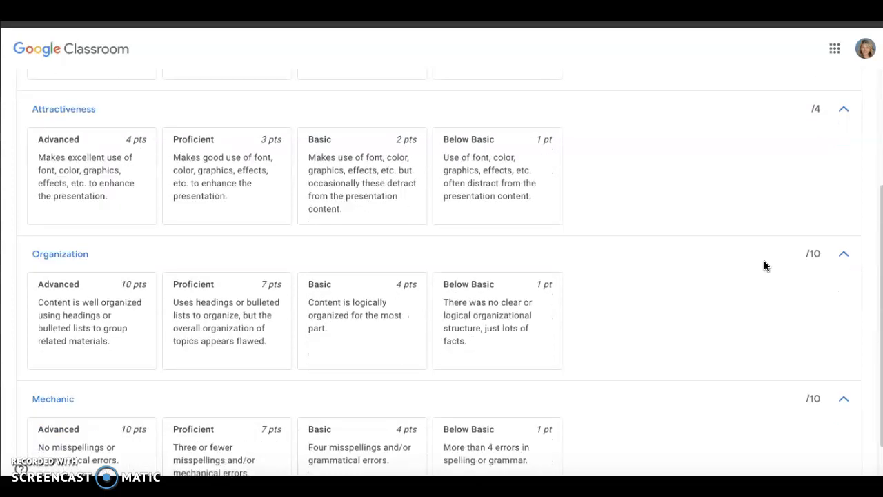
{"action": "scroll", "coordinate": [764, 266], "scroll_direction": "up", "scroll_amount": 3}
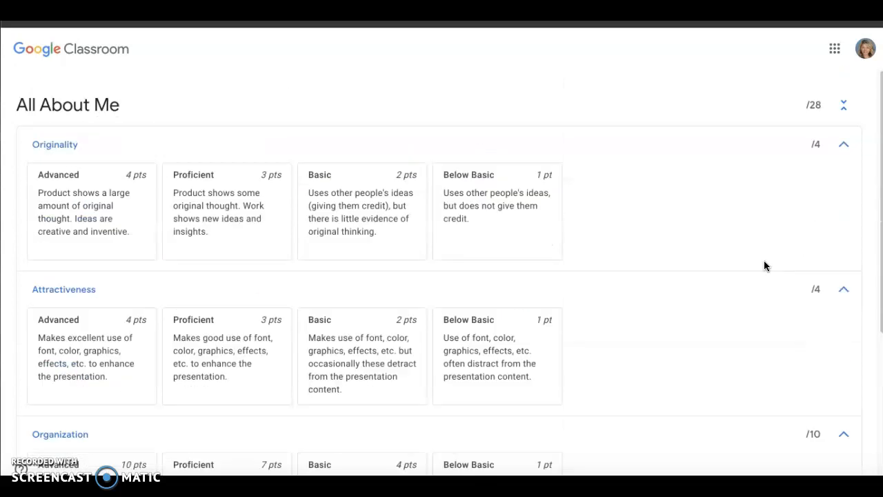
{"action": "key", "text": "super+w"}
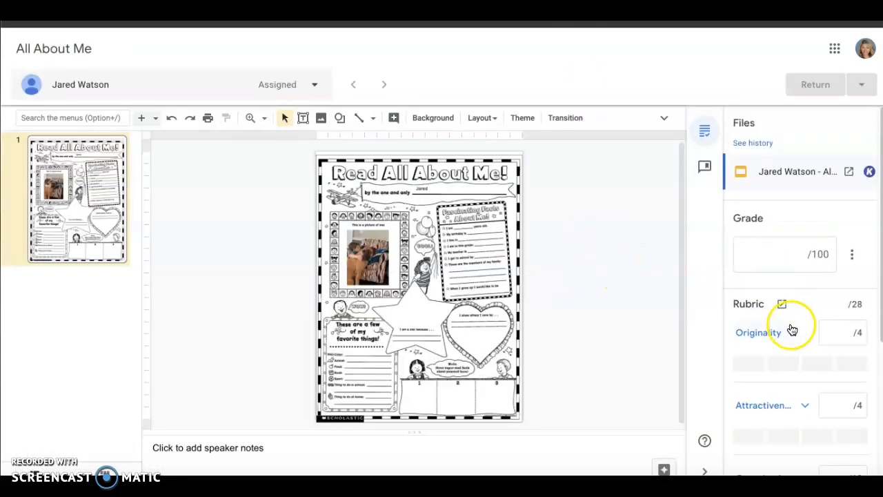
Step: Score the student's Originality as Advanced (4 points) and Attractiveness as Basic (2 points) in the rubric
{"action": "scroll", "coordinate": [786, 334], "scroll_direction": "down", "scroll_amount": 1}
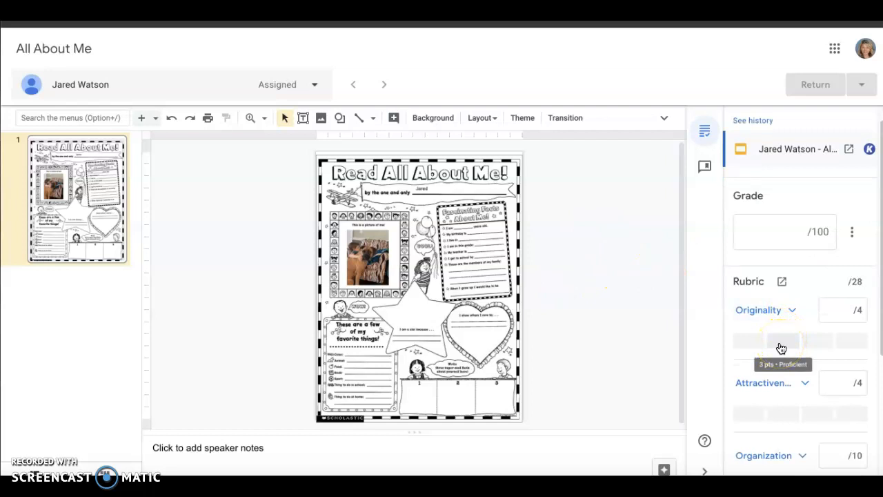
{"action": "left_click", "coordinate": [746, 345]}
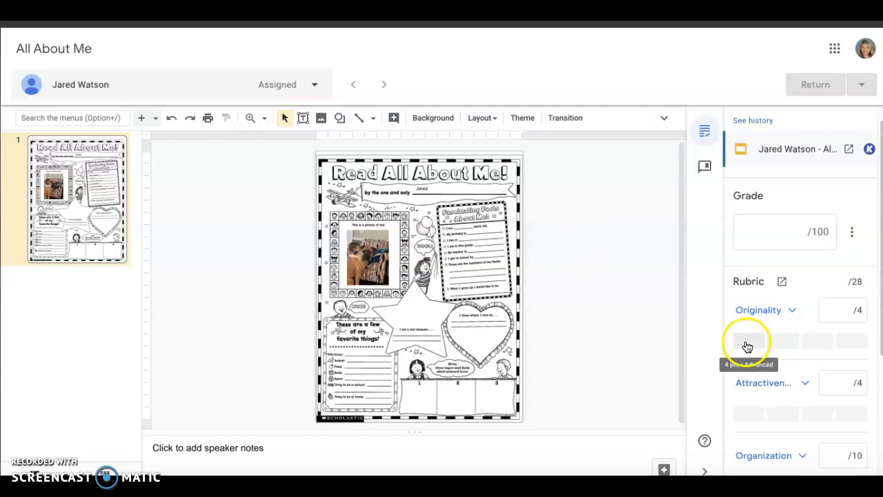
{"action": "scroll", "coordinate": [747, 345], "scroll_direction": "down", "scroll_amount": 3}
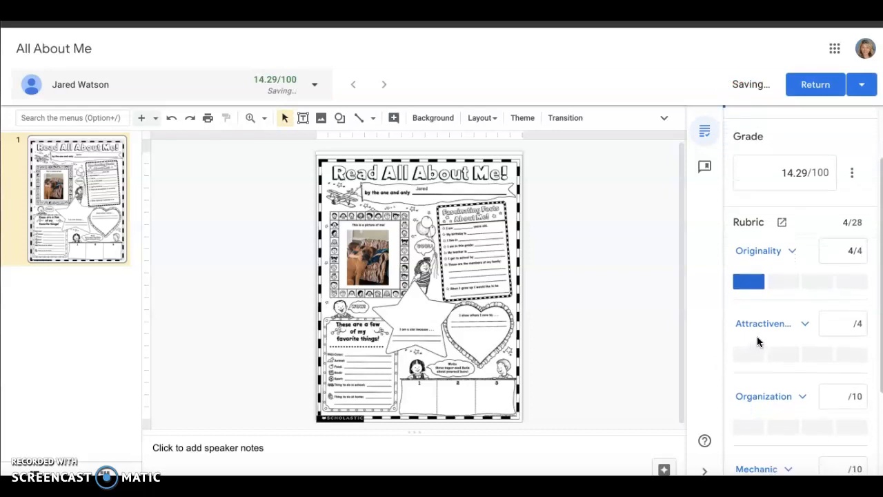
{"action": "left_click", "coordinate": [819, 355]}
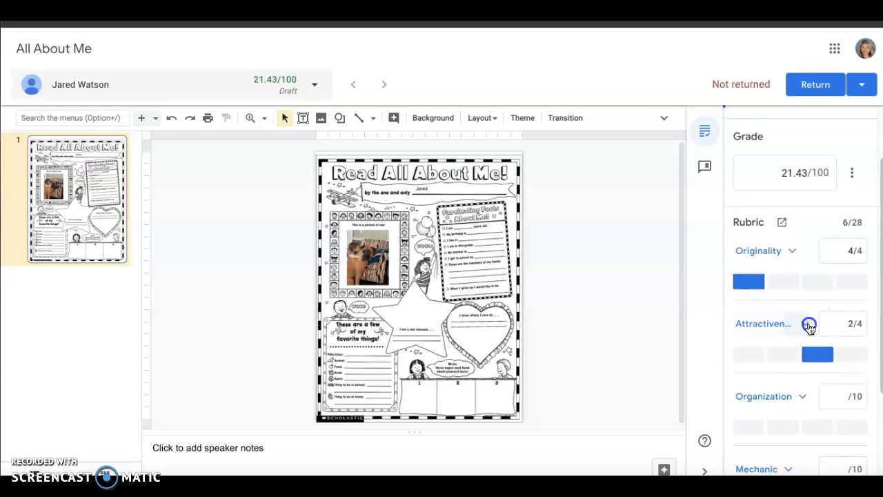
Step: Expand the Attractiveness criterion and read through its level descriptions
{"action": "left_click", "coordinate": [808, 327]}
{"action": "scroll", "coordinate": [800, 369], "scroll_direction": "down", "scroll_amount": 2}
{"action": "scroll", "coordinate": [803, 370], "scroll_direction": "down", "scroll_amount": 4}
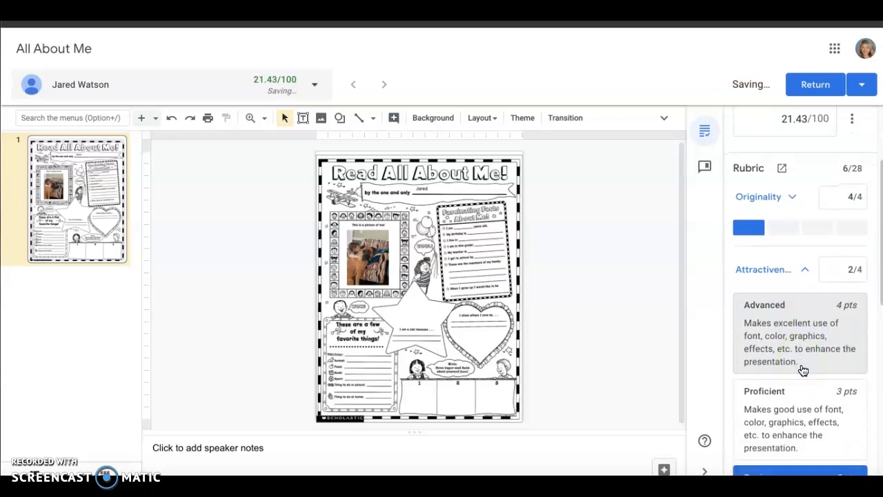
{"action": "scroll", "coordinate": [802, 370], "scroll_direction": "down", "scroll_amount": 2}
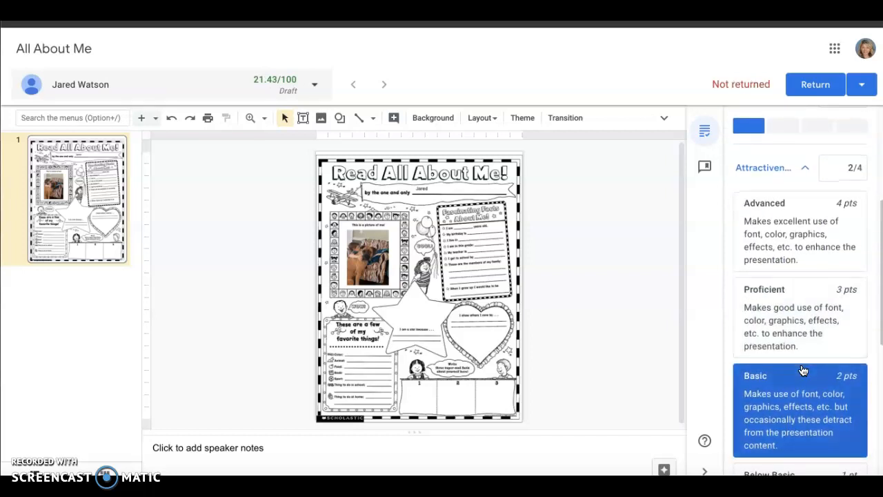
{"action": "scroll", "coordinate": [803, 371], "scroll_direction": "down", "scroll_amount": 1}
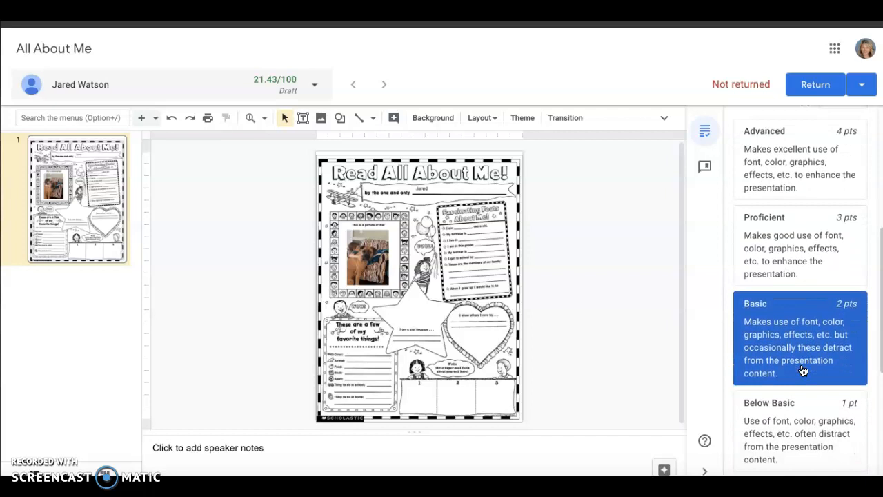
Step: Rate Organization as Proficient and override its score to 8 out of 10
{"action": "scroll", "coordinate": [802, 371], "scroll_direction": "down", "scroll_amount": 5}
{"action": "left_click", "coordinate": [776, 395]}
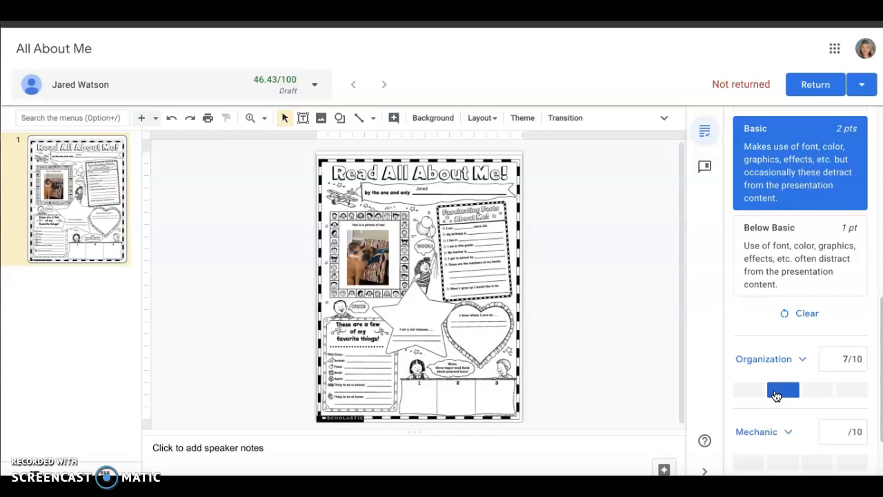
{"action": "left_click", "coordinate": [844, 359]}
{"action": "type", "text": "7"}
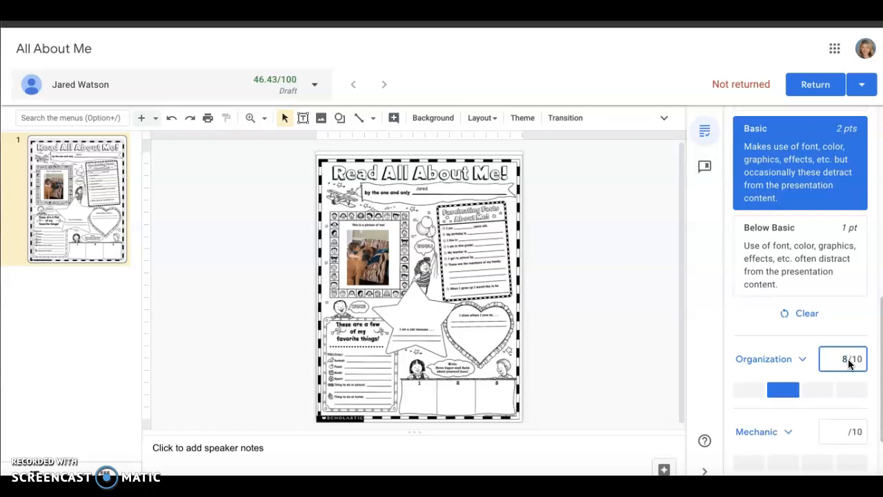
Step: Rate Mechanic as Advanced and override its score to 9 out of 10
{"action": "scroll", "coordinate": [830, 383], "scroll_direction": "down", "scroll_amount": 1}
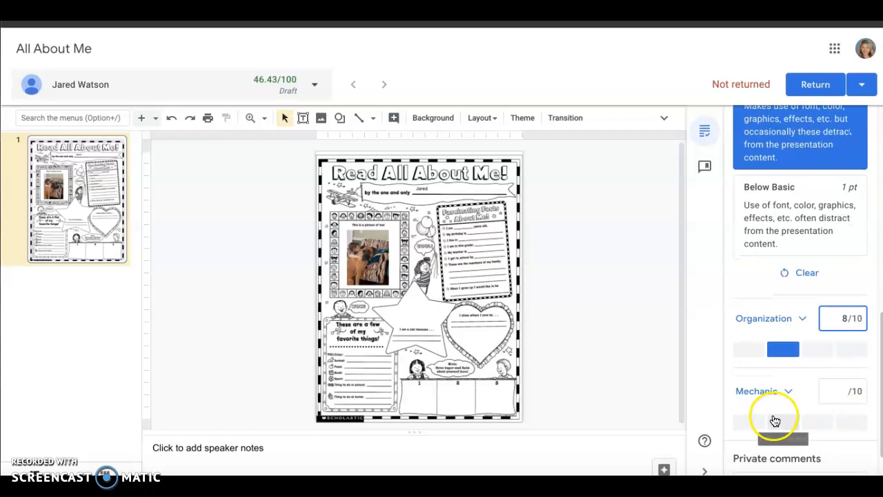
{"action": "left_click", "coordinate": [749, 423]}
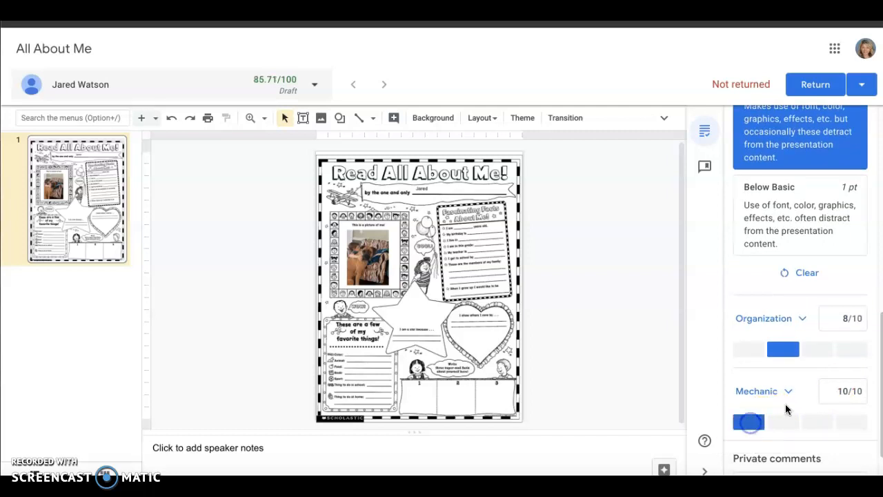
{"action": "left_click_drag", "start_coordinate": [849, 392], "coordinate": [834, 392]}
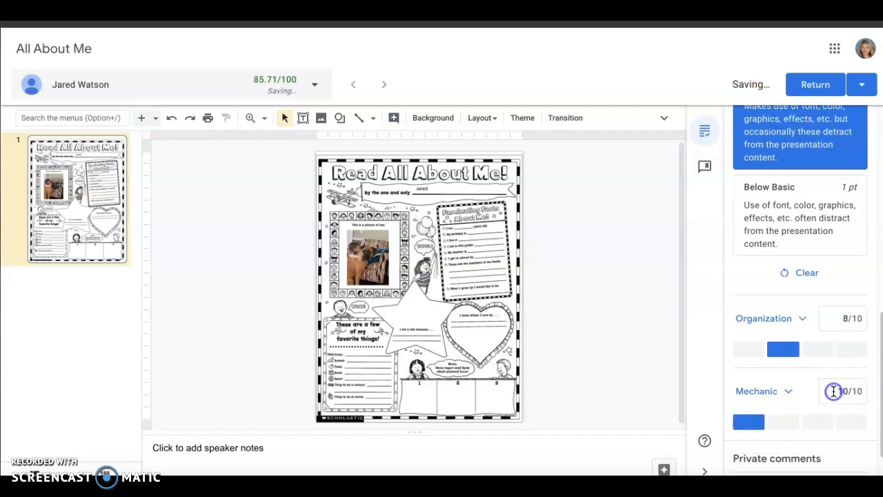
{"action": "type", "text": "9"}
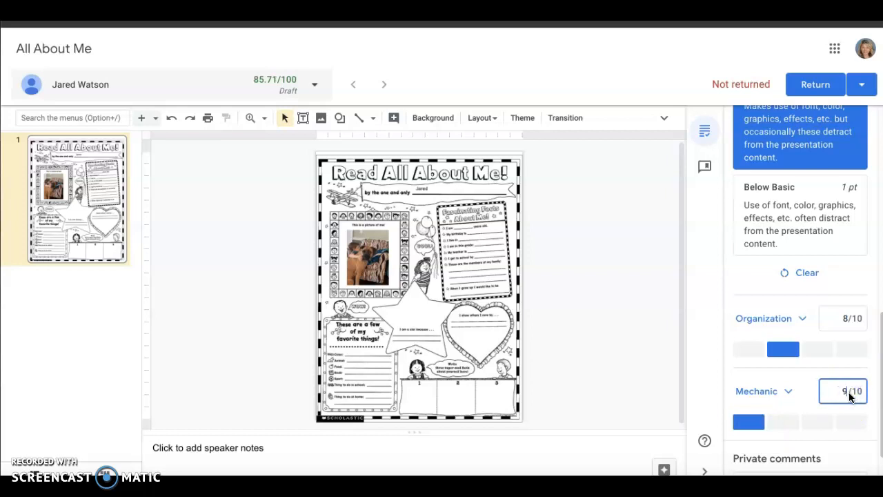
Step: Post the private comment "Great job!" on the student's work
{"action": "scroll", "coordinate": [828, 397], "scroll_direction": "down", "scroll_amount": 1}
{"action": "left_click", "coordinate": [800, 418]}
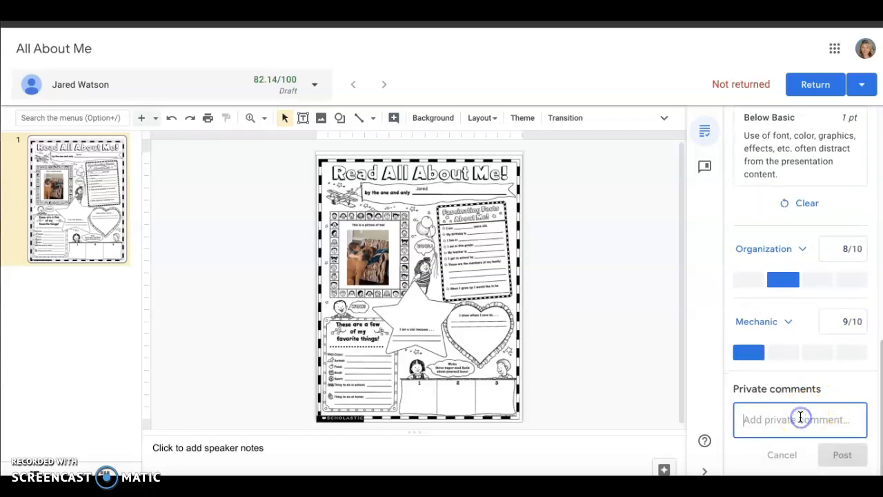
{"action": "type", "text": "Great job!"}
{"action": "left_click", "coordinate": [842, 451]}
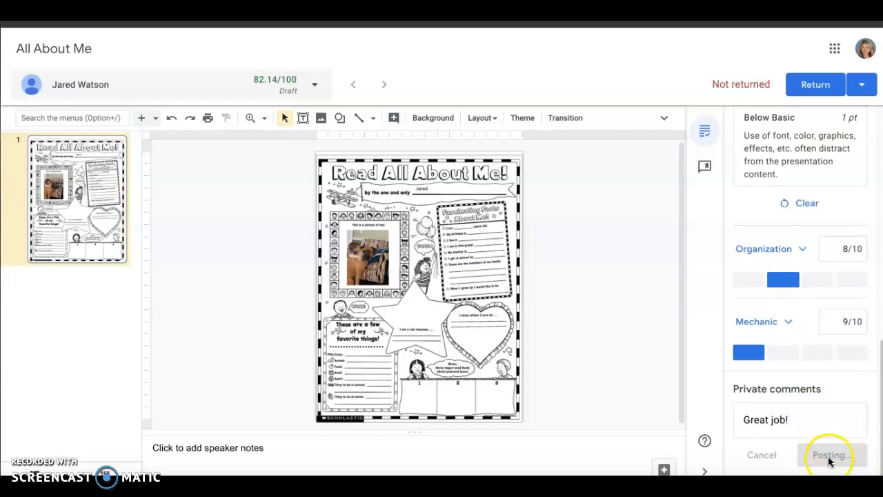
{"action": "scroll", "coordinate": [821, 396], "scroll_direction": "up", "scroll_amount": 2}
{"action": "scroll", "coordinate": [821, 395], "scroll_direction": "up", "scroll_amount": 5}
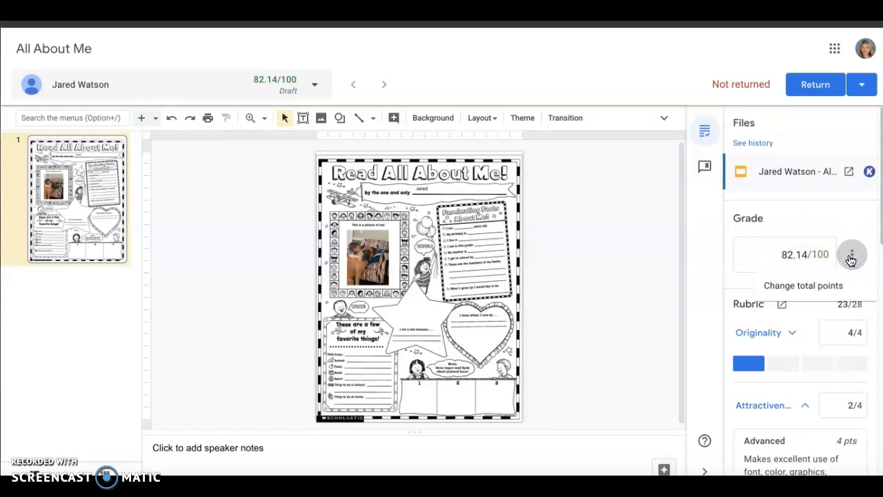
{"action": "left_click", "coordinate": [798, 290]}
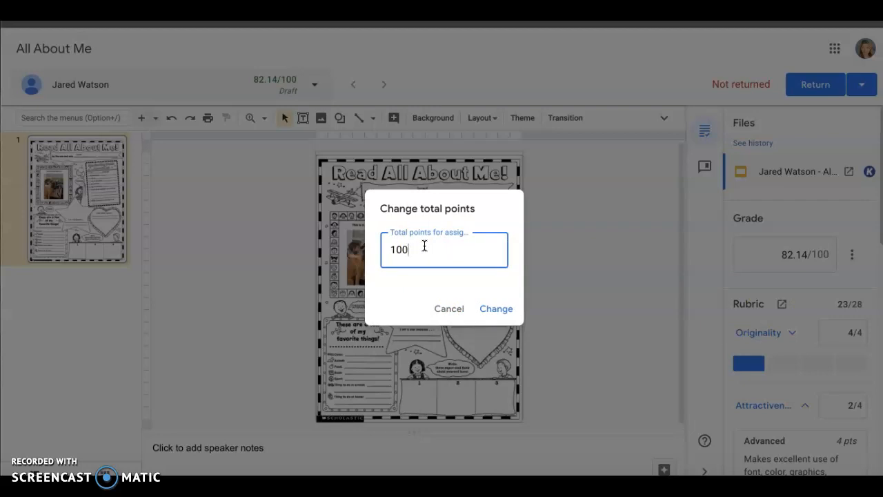
{"action": "left_click", "coordinate": [450, 309]}
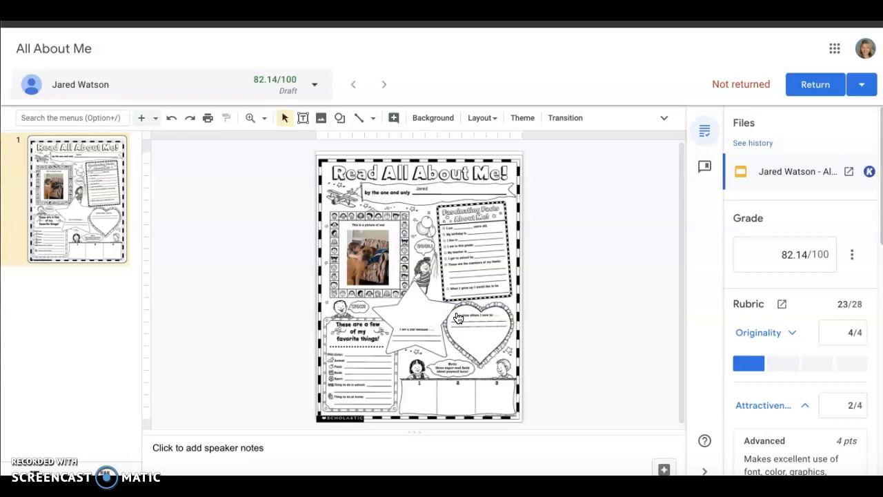
Step: Override the overall grade to 85 out of 100 and return the work to the student
{"action": "left_click_drag", "start_coordinate": [783, 255], "coordinate": [810, 260]}
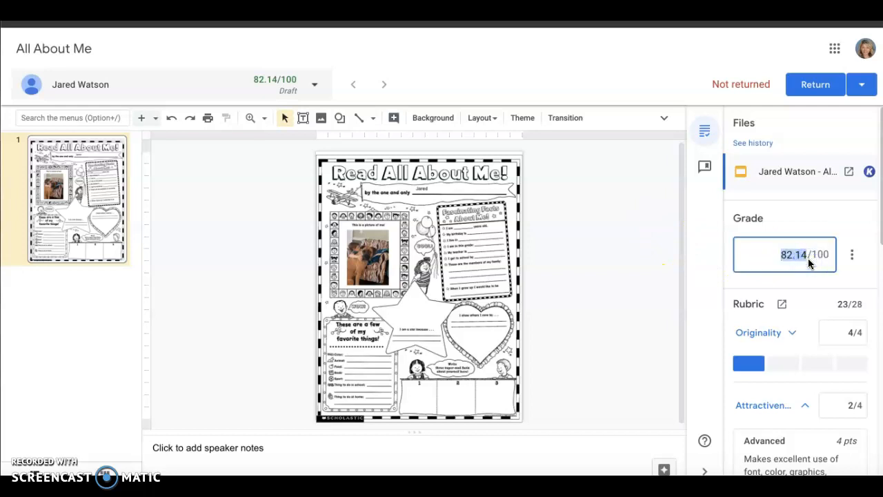
{"action": "type", "text": "85"}
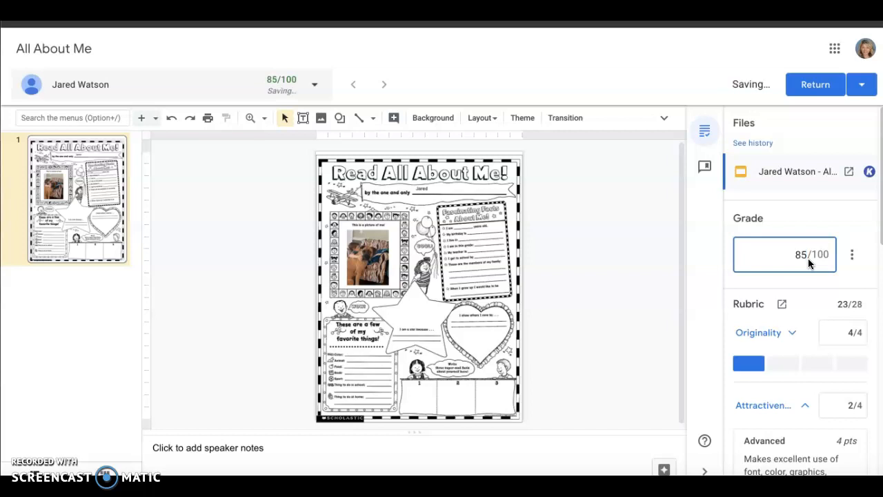
{"action": "left_click", "coordinate": [810, 89]}
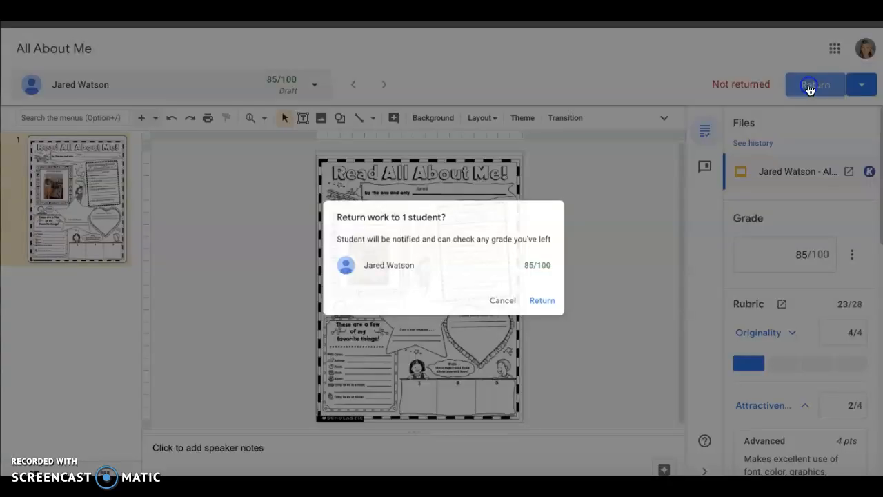
{"action": "left_click", "coordinate": [563, 309]}
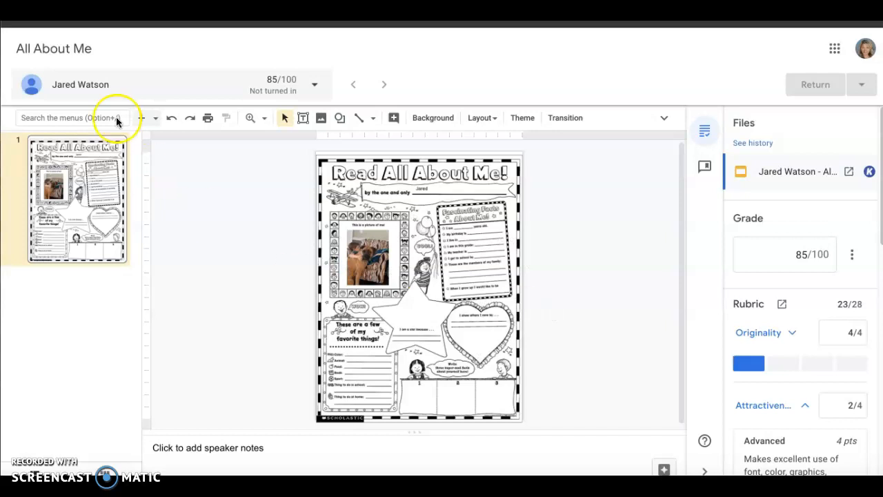
Step: Switch to the student's view of the class and open the graded All About Me assignment to see its rubric
{"action": "left_click", "coordinate": [142, 229]}
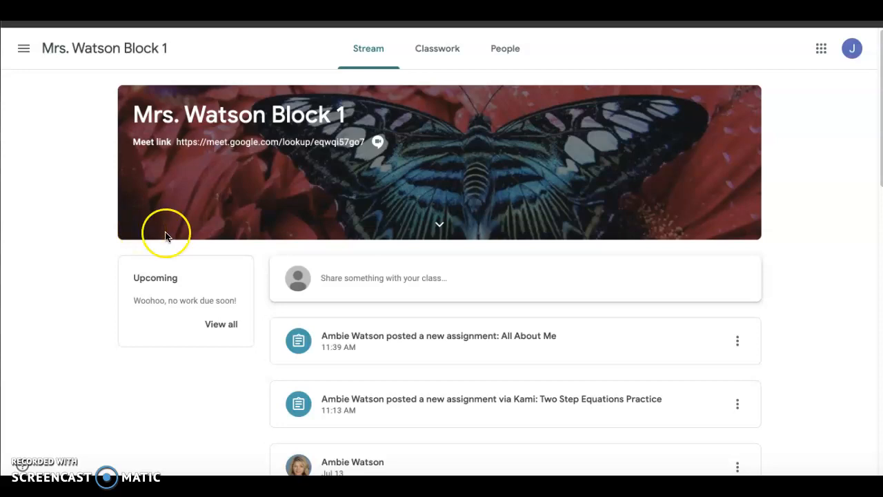
{"action": "left_click", "coordinate": [472, 345]}
{"action": "scroll", "coordinate": [428, 373], "scroll_direction": "down", "scroll_amount": 2}
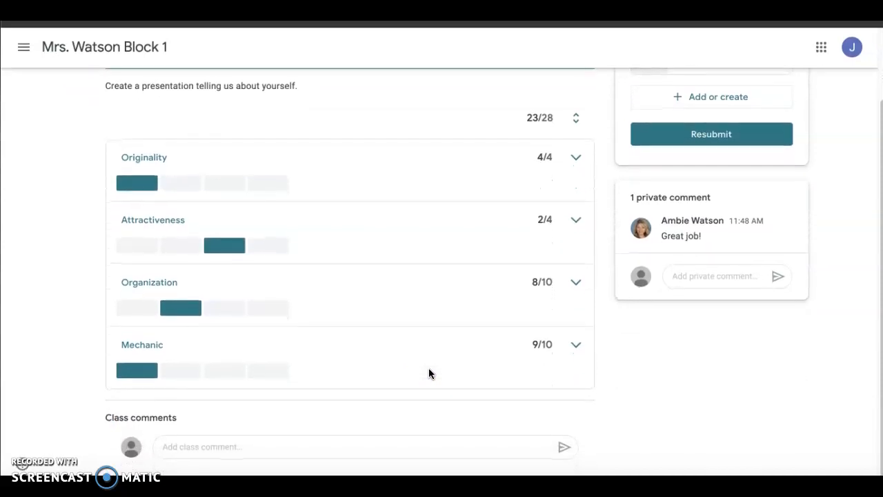
Step: Expand the Originality, Attractiveness and Organization criteria in the student's rubric and examine the selected levels, scores and overall grade
{"action": "left_click", "coordinate": [572, 158]}
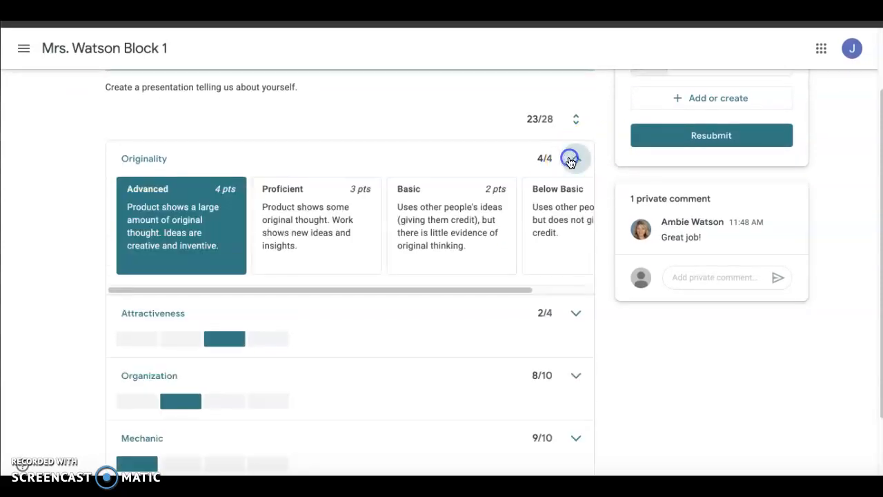
{"action": "left_click", "coordinate": [573, 314]}
{"action": "scroll", "coordinate": [572, 332], "scroll_direction": "down", "scroll_amount": 1}
{"action": "left_click", "coordinate": [575, 410]}
{"action": "scroll", "coordinate": [575, 411], "scroll_direction": "down", "scroll_amount": 2}
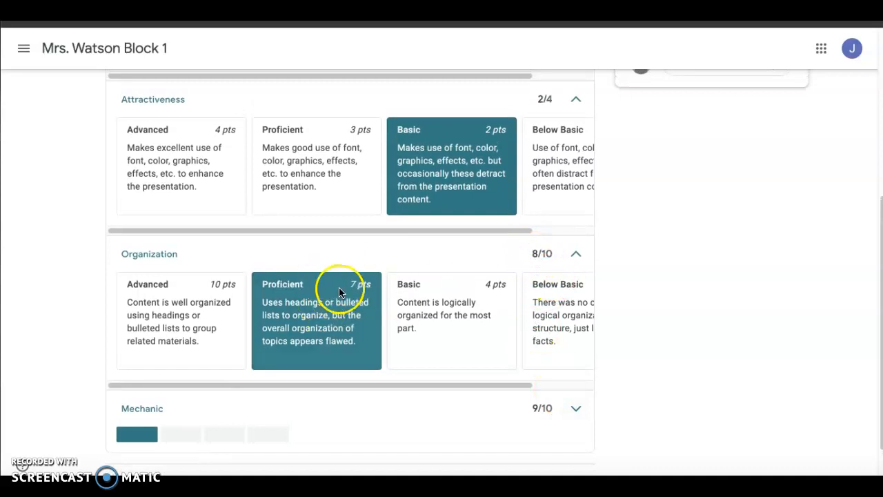
{"action": "scroll", "coordinate": [530, 253], "scroll_direction": "down", "scroll_amount": 1}
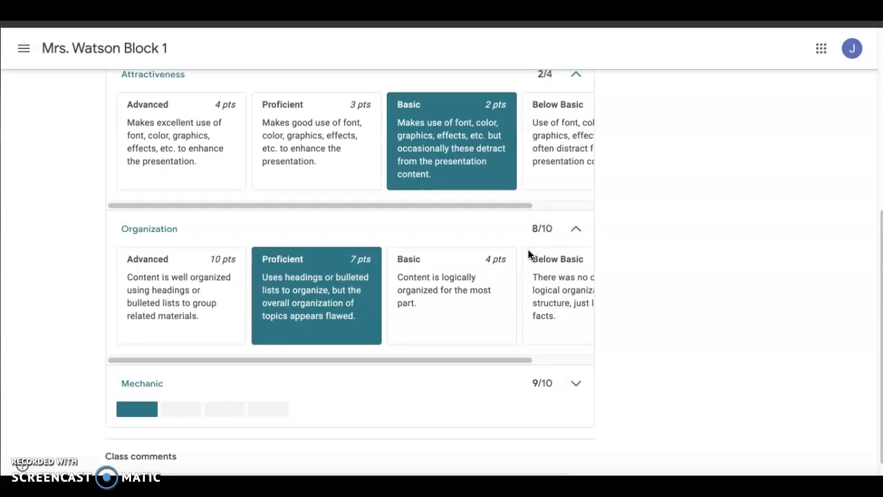
{"action": "scroll", "coordinate": [528, 251], "scroll_direction": "up", "scroll_amount": 3}
{"action": "scroll", "coordinate": [529, 250], "scroll_direction": "down", "scroll_amount": 4}
{"action": "scroll", "coordinate": [502, 270], "scroll_direction": "up", "scroll_amount": 5}
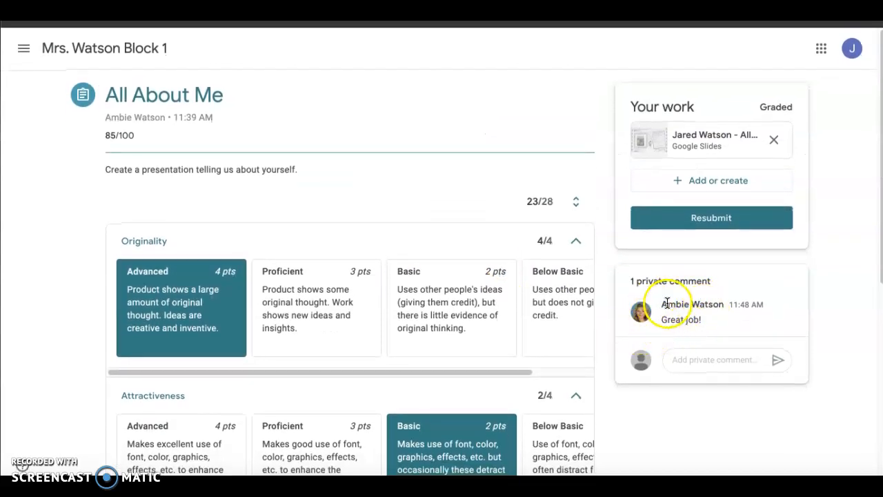
Step: Reply to the teacher's private comment with "Thanks!" from the student's account
{"action": "left_click", "coordinate": [680, 358]}
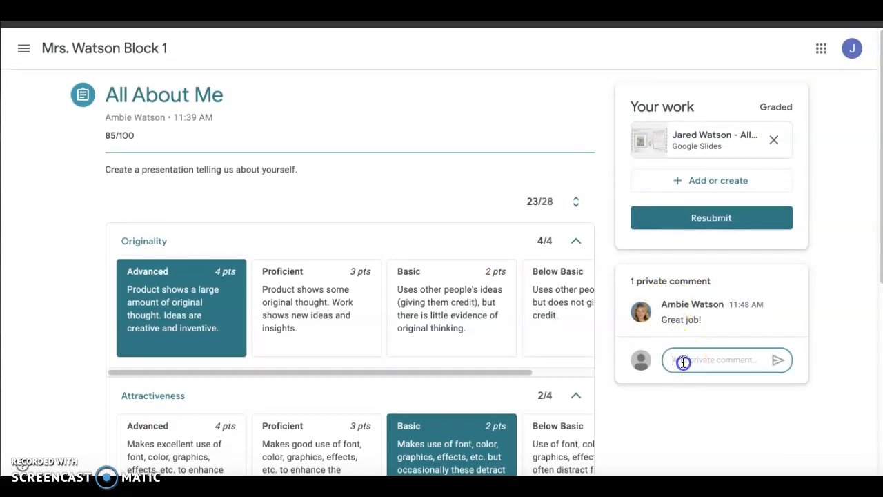
{"action": "type", "text": "Thinks!"}
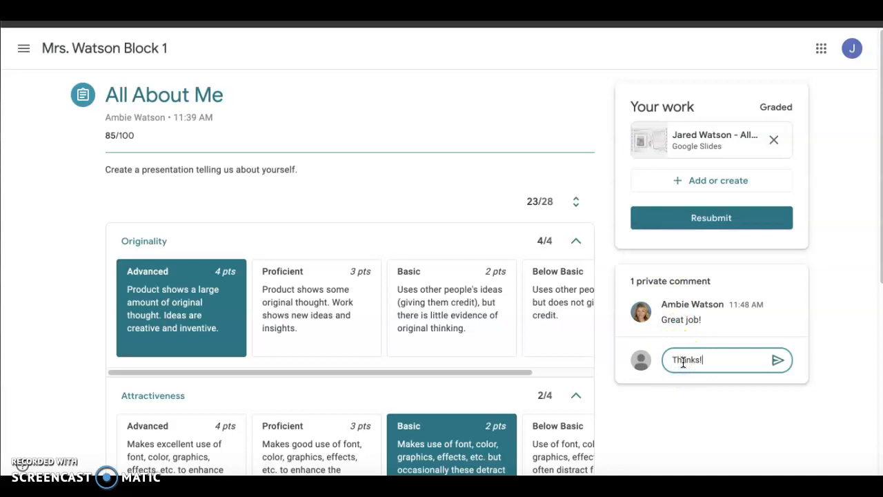
{"action": "left_click", "coordinate": [778, 360]}
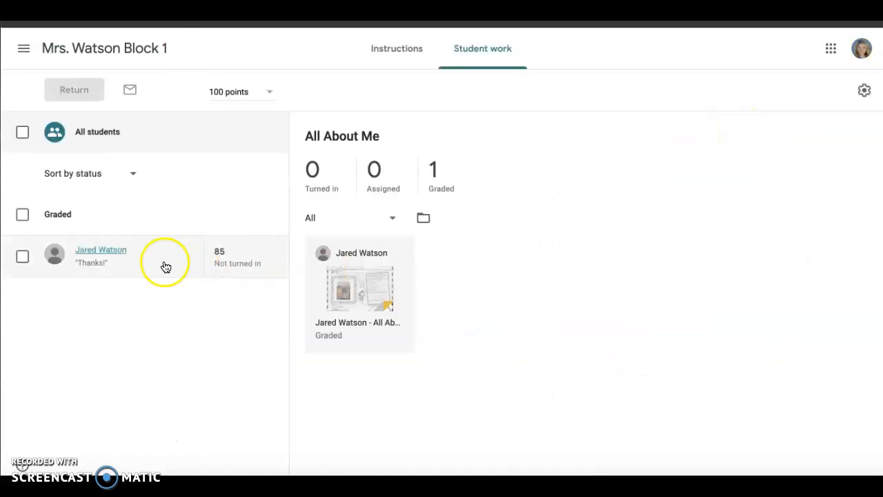
Step: Switch to the teacher's student work view and open the graded student's entry to check the rubric scores and private comments
{"action": "left_click", "coordinate": [107, 254]}
{"action": "scroll", "coordinate": [482, 359], "scroll_direction": "down", "scroll_amount": 3}
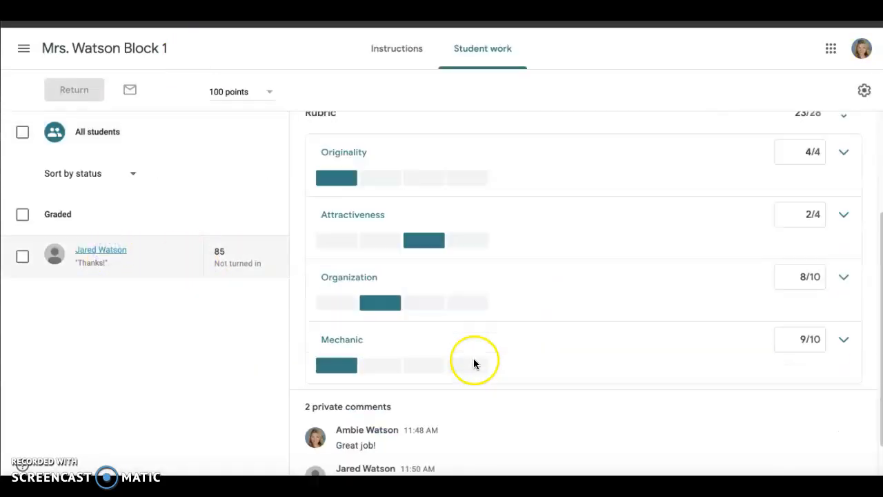